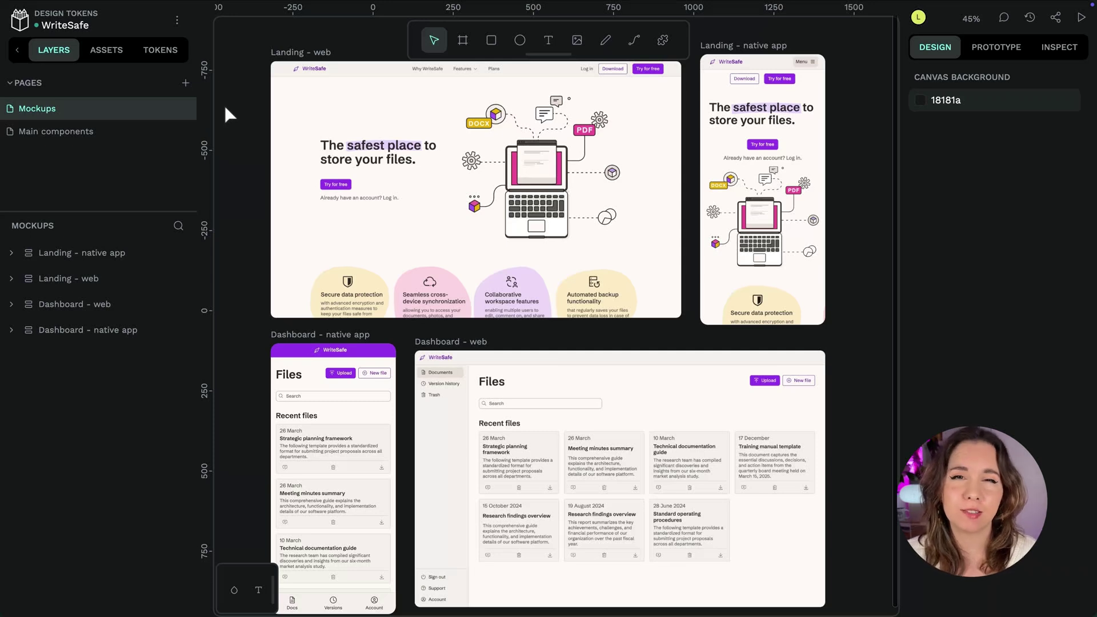
Switch the WriteSafe file's left sidebar to the Tokens panel
{"action": "left_click", "coordinate": [174, 56]}
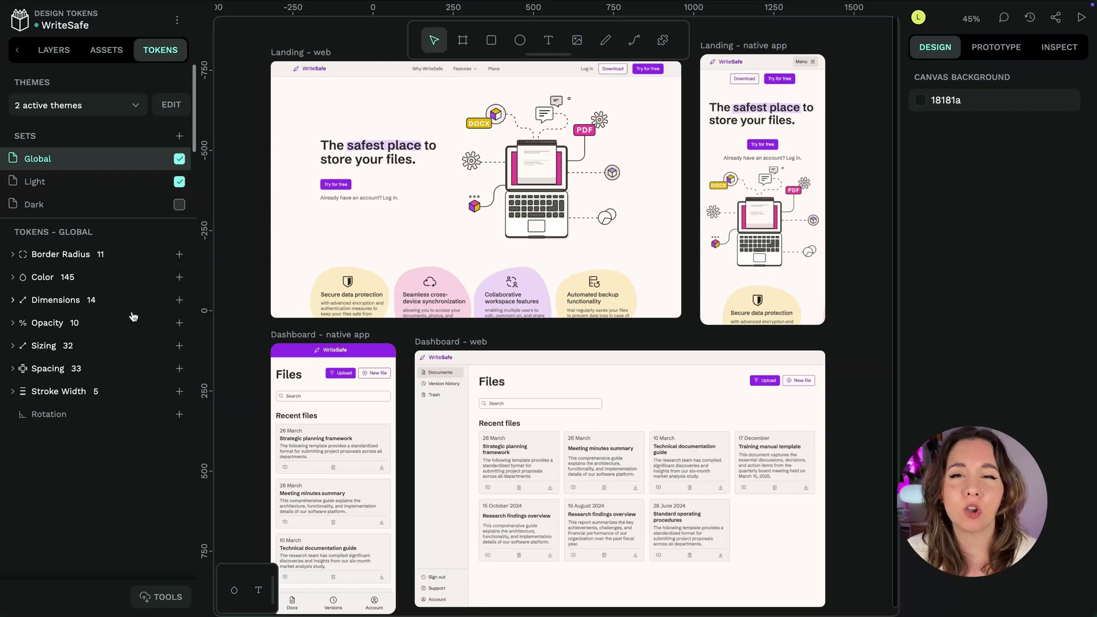
Expand the Spacing and Color groups, then browse the Light set's colour tokens
{"action": "left_click", "coordinate": [20, 369]}
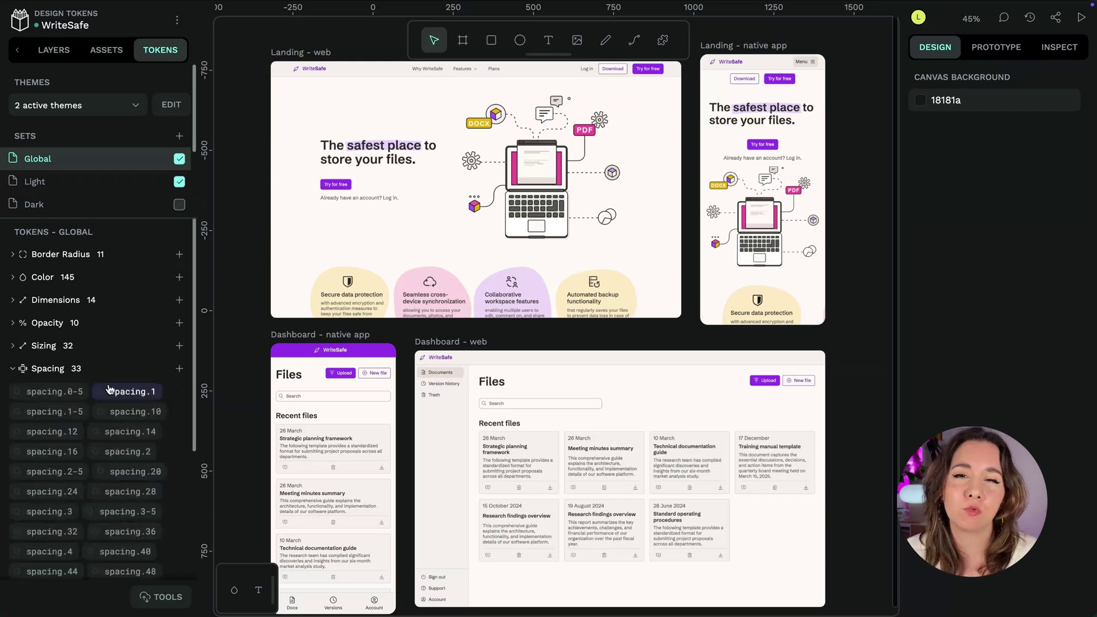
{"action": "left_click", "coordinate": [16, 279]}
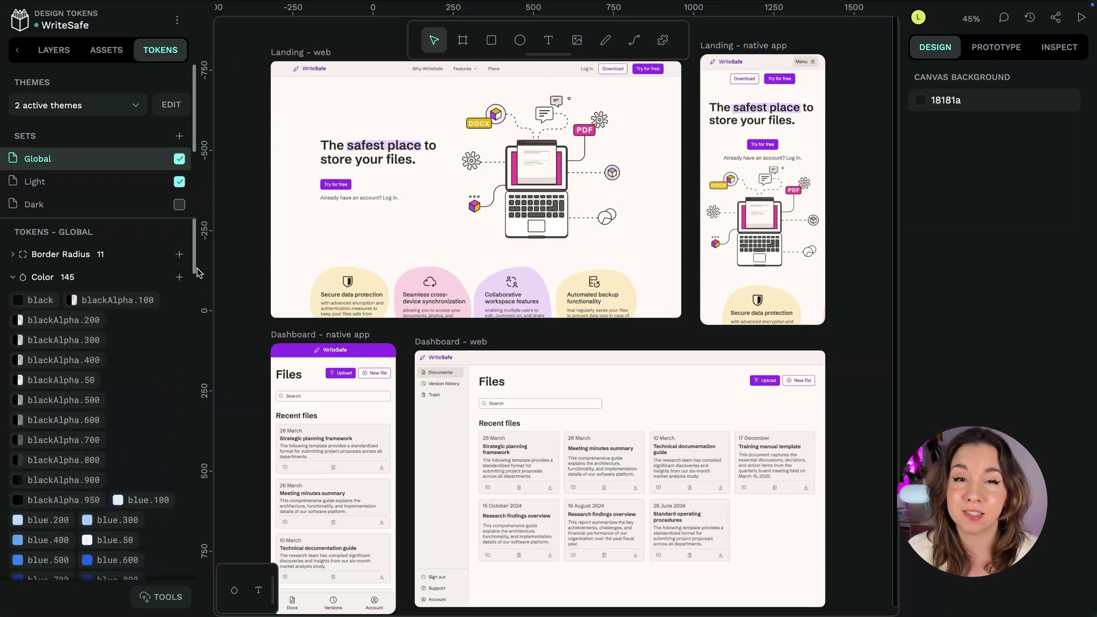
{"action": "left_click_drag", "start_coordinate": [196, 275], "coordinate": [193, 309]}
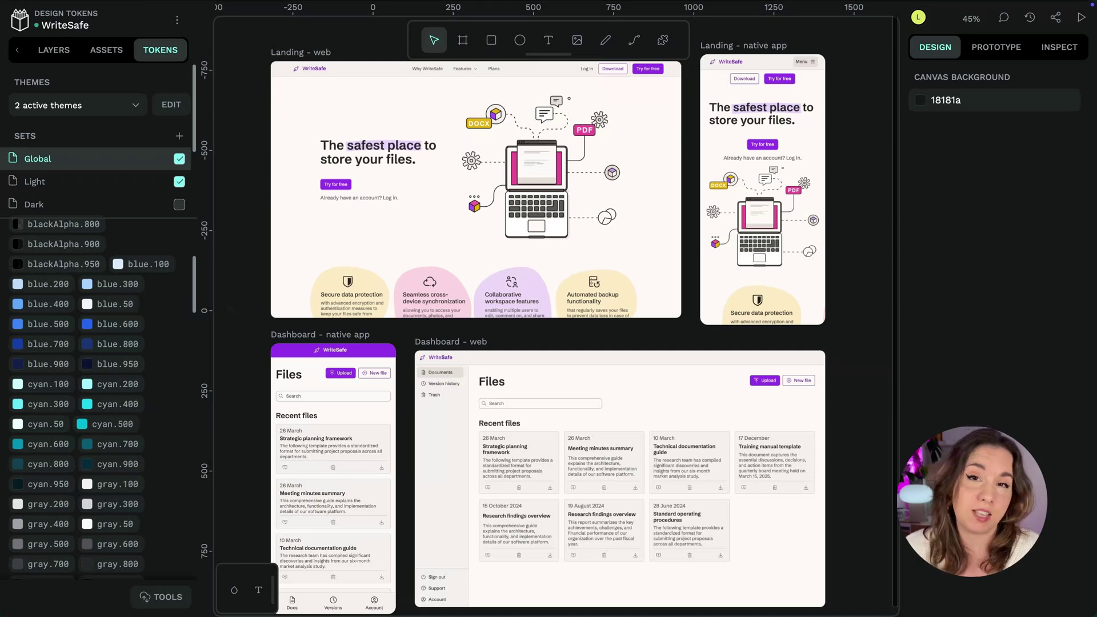
{"action": "left_click", "coordinate": [114, 181]}
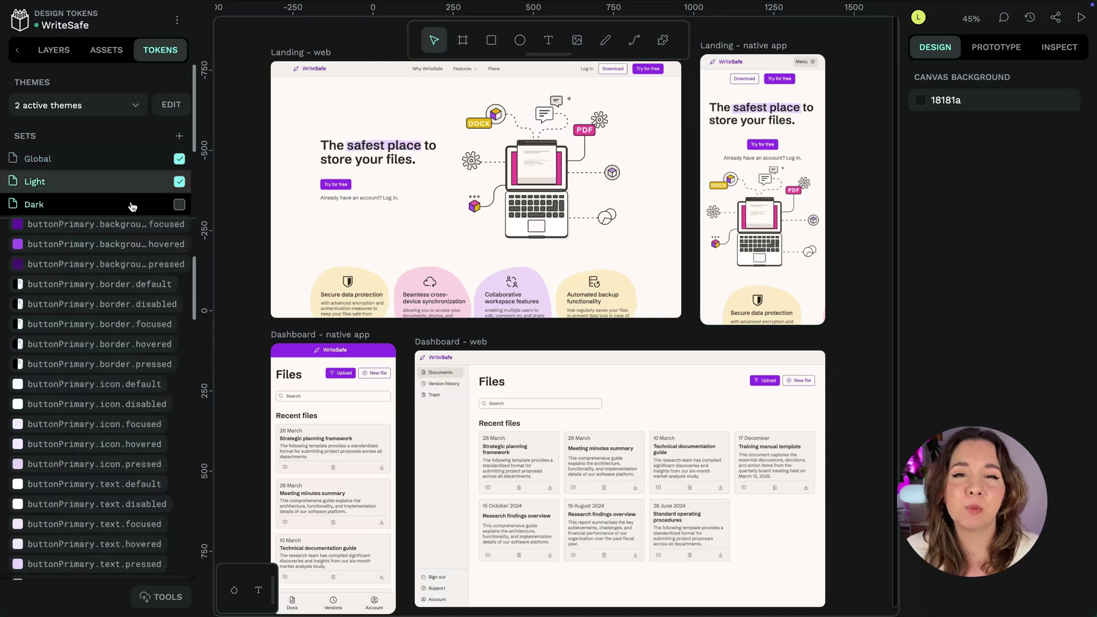
{"action": "left_click_drag", "start_coordinate": [194, 283], "coordinate": [190, 431]}
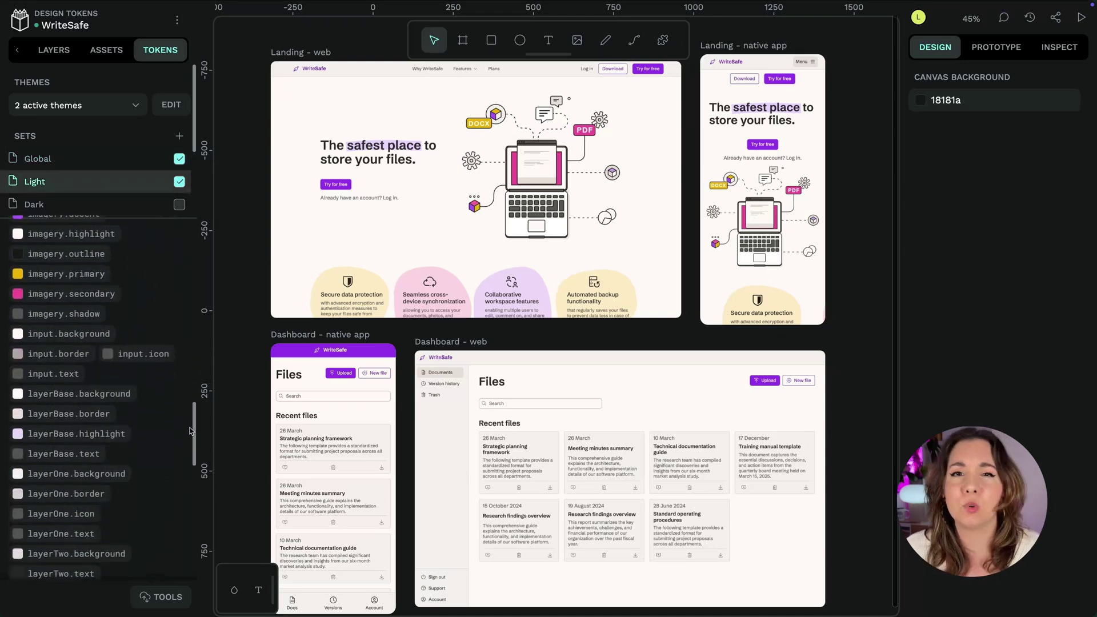
{"action": "right_click", "coordinate": [137, 402]}
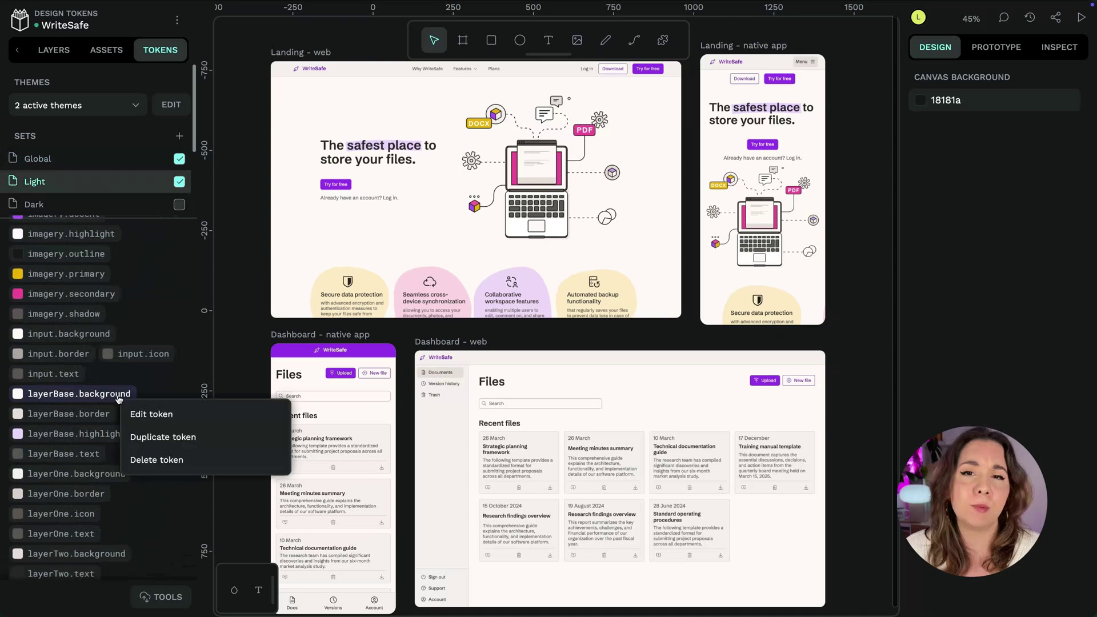
{"action": "left_click", "coordinate": [158, 420]}
{"action": "left_click", "coordinate": [343, 462]}
{"action": "left_click_drag", "start_coordinate": [343, 461], "coordinate": [223, 433]}
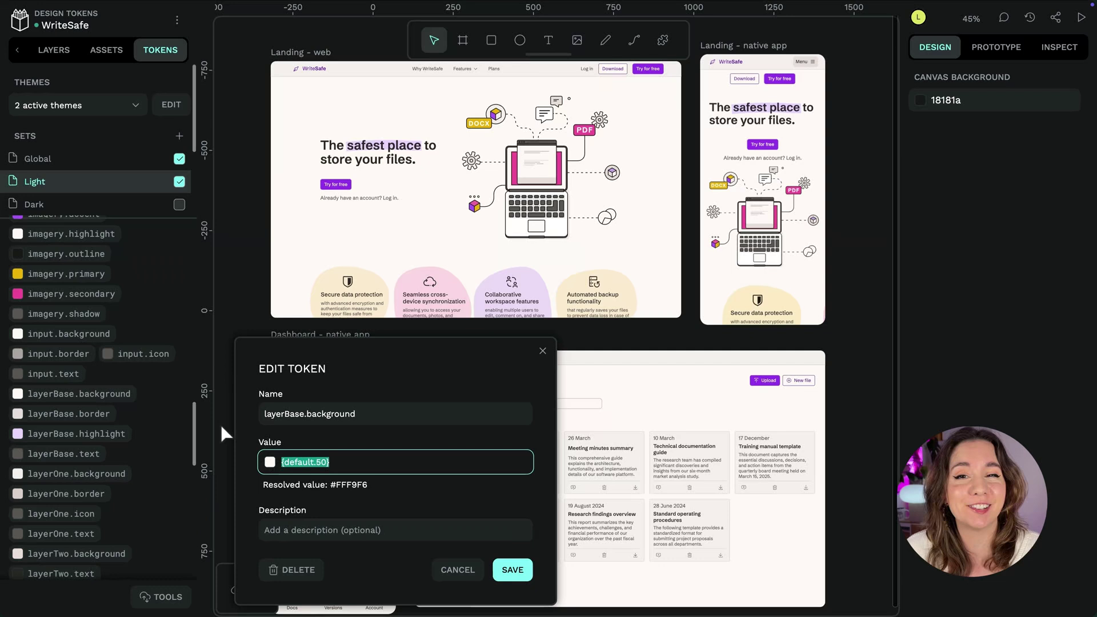
{"action": "type", "text": "#FBE"}
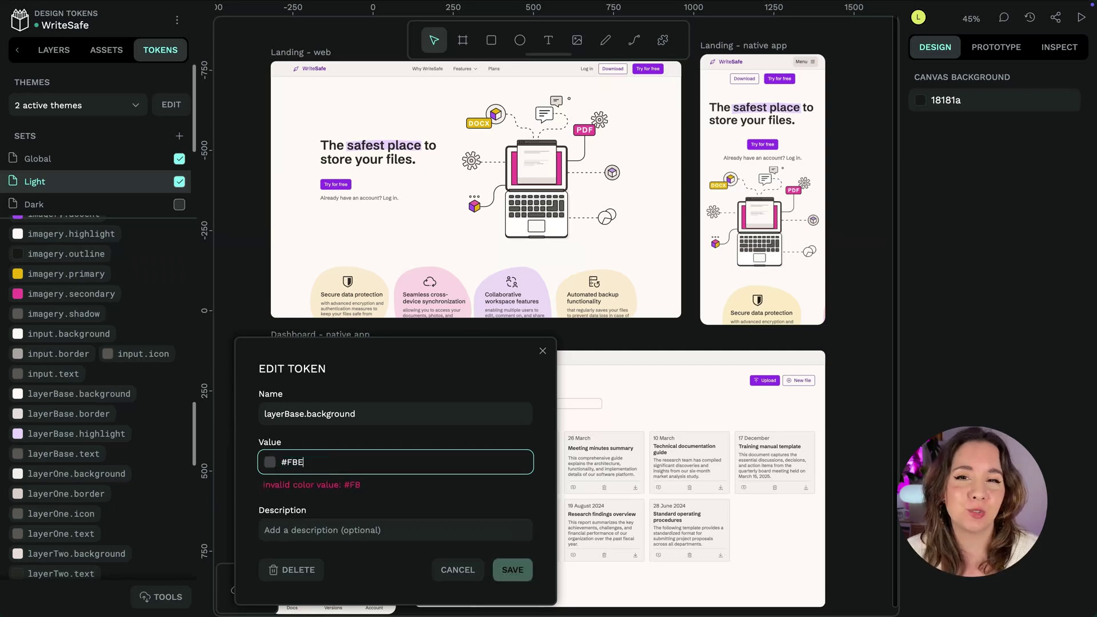
{"action": "type", "text": "BD1"}
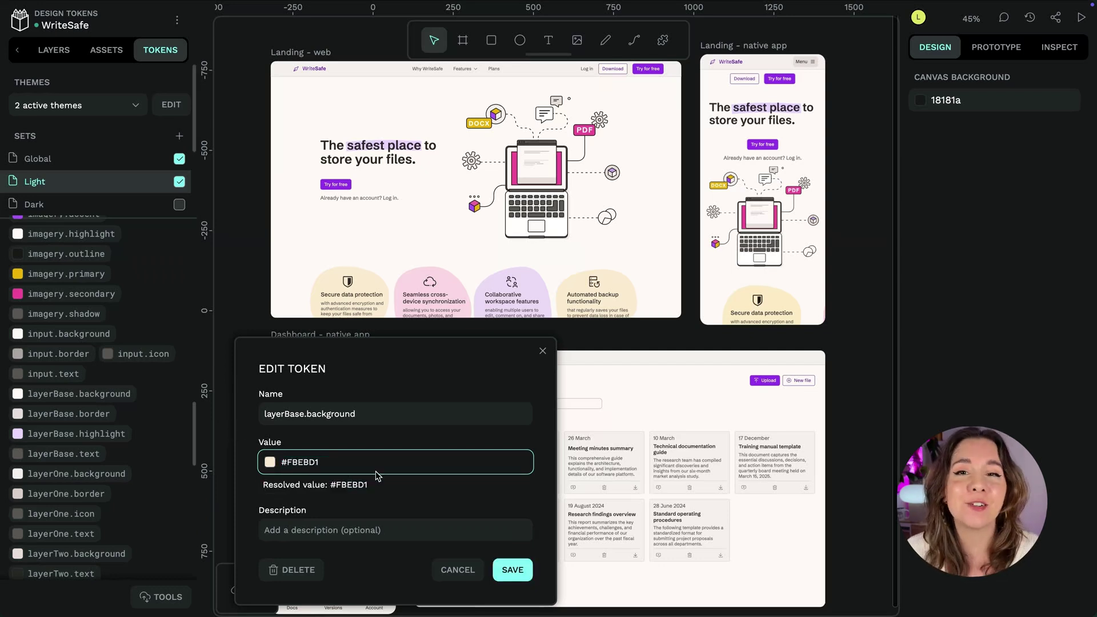
{"action": "left_click", "coordinate": [530, 578]}
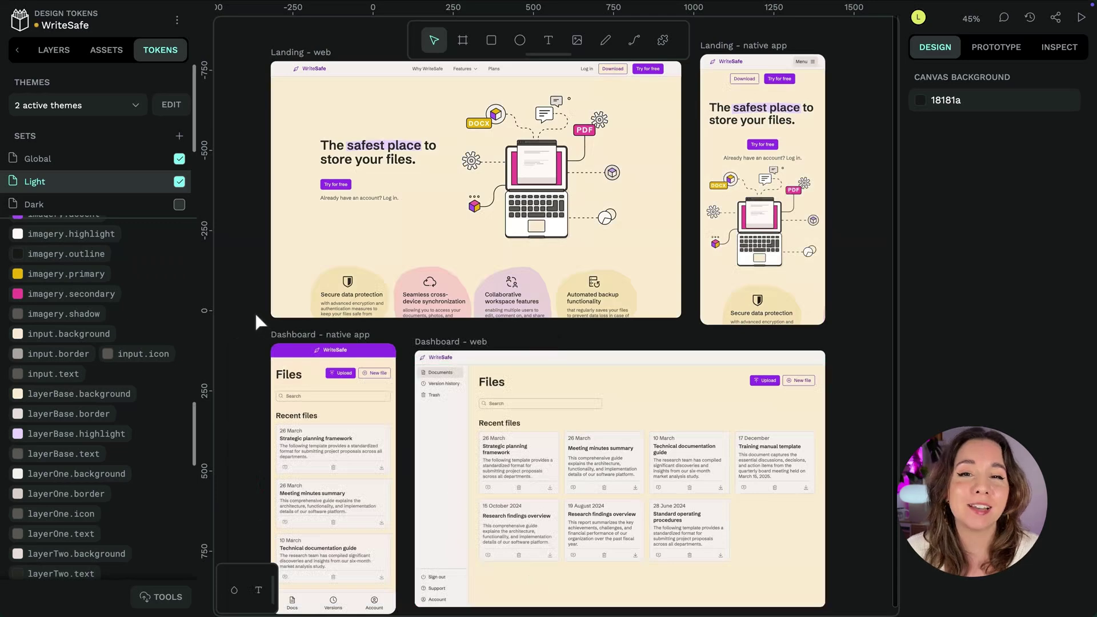
Undo the background colour change and open the Global token set
{"action": "key", "text": "ctrl+z"}
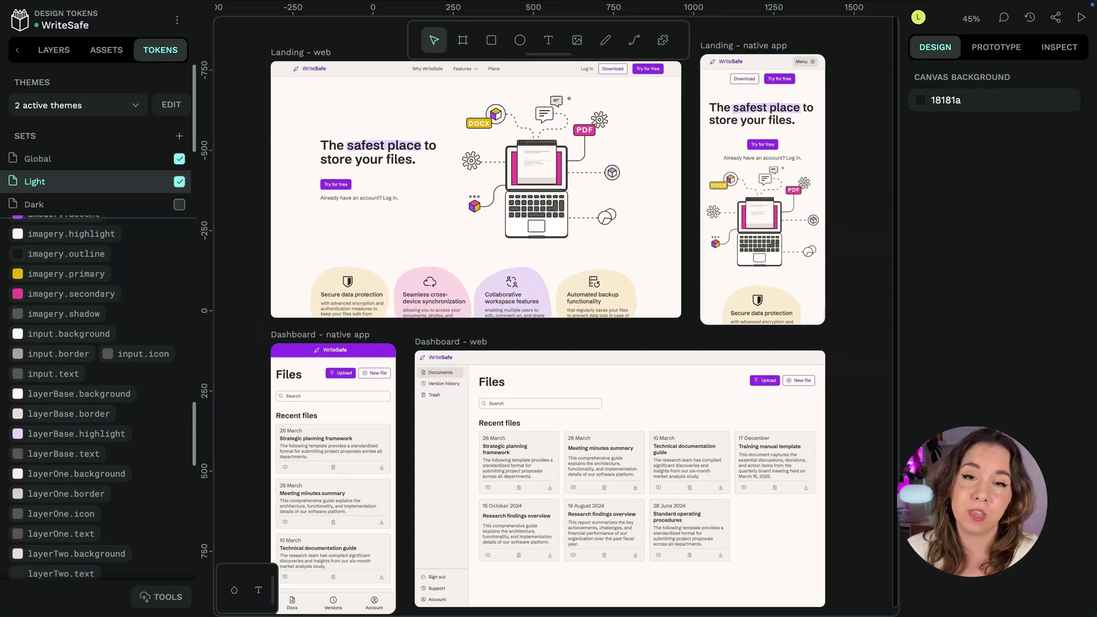
{"action": "left_click", "coordinate": [100, 169]}
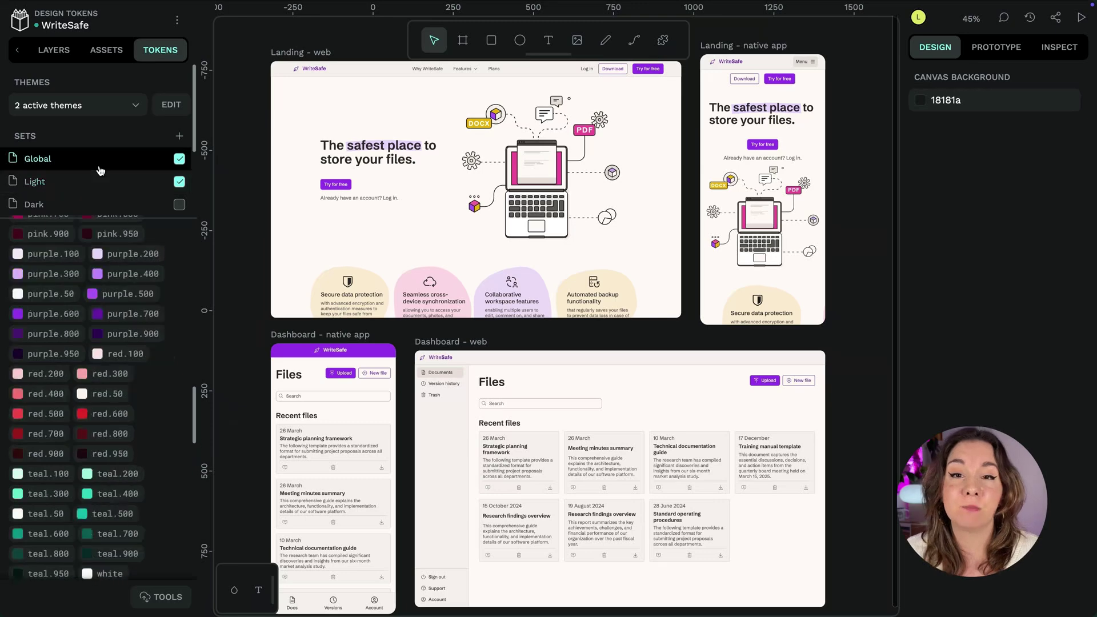
{"action": "left_click_drag", "start_coordinate": [196, 403], "coordinate": [199, 234]}
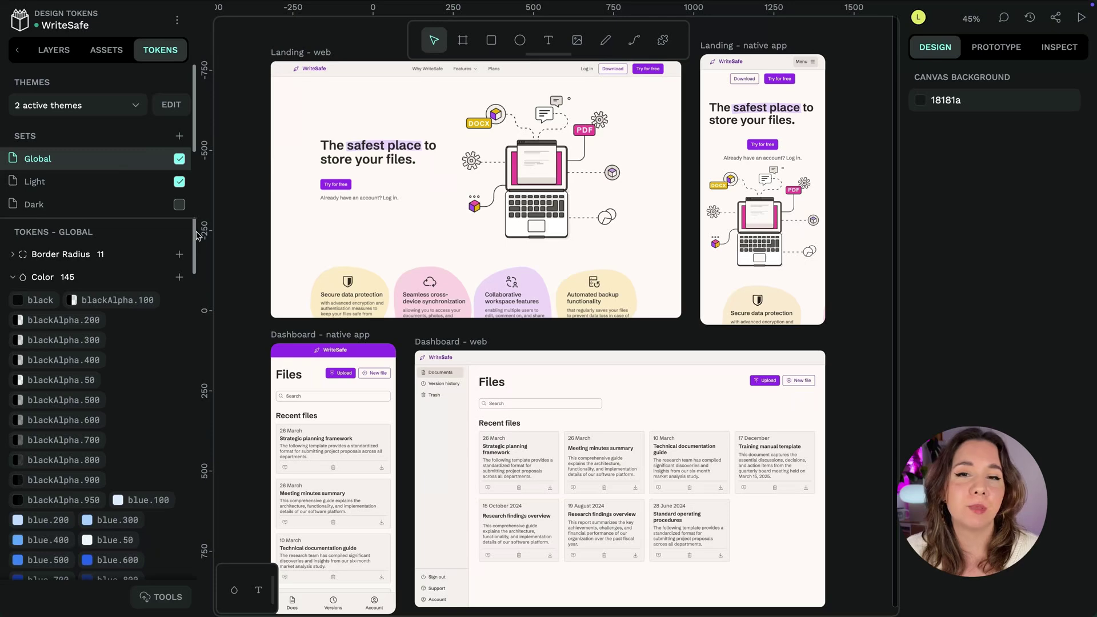
Collapse Color, then peek into Border Radius, Dimensions, Opacity, Sizing, Spacing and Stroke Width groups
{"action": "left_click", "coordinate": [12, 279]}
{"action": "left_click", "coordinate": [13, 254]}
{"action": "left_click", "coordinate": [13, 255]}
{"action": "left_click", "coordinate": [13, 300]}
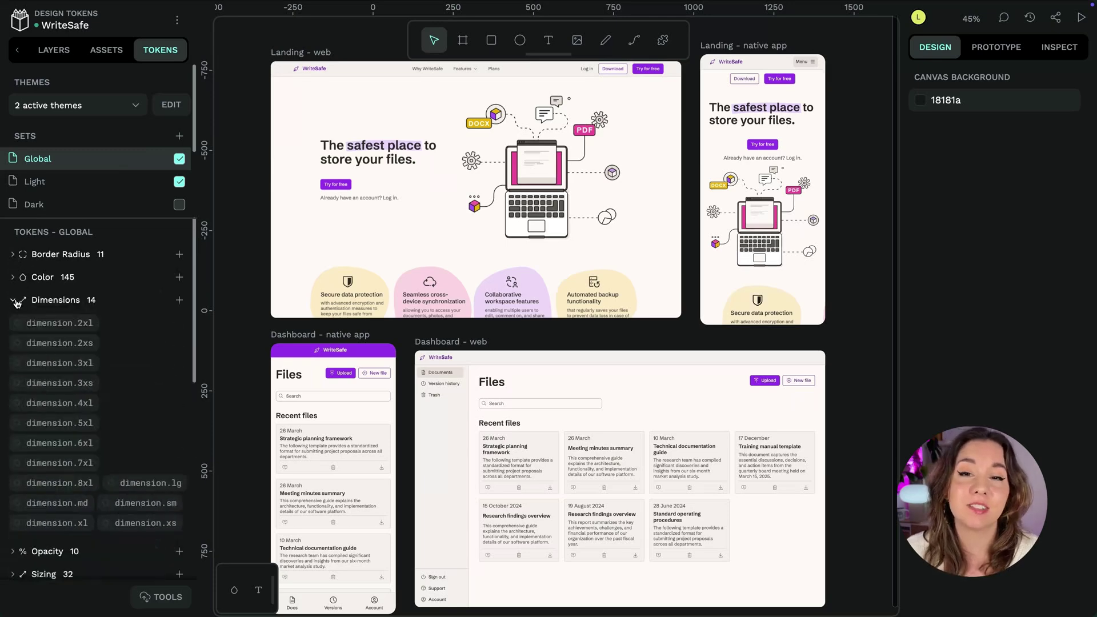
{"action": "left_click", "coordinate": [14, 301]}
{"action": "left_click", "coordinate": [12, 322]}
{"action": "left_click", "coordinate": [12, 323]}
{"action": "left_click", "coordinate": [13, 346]}
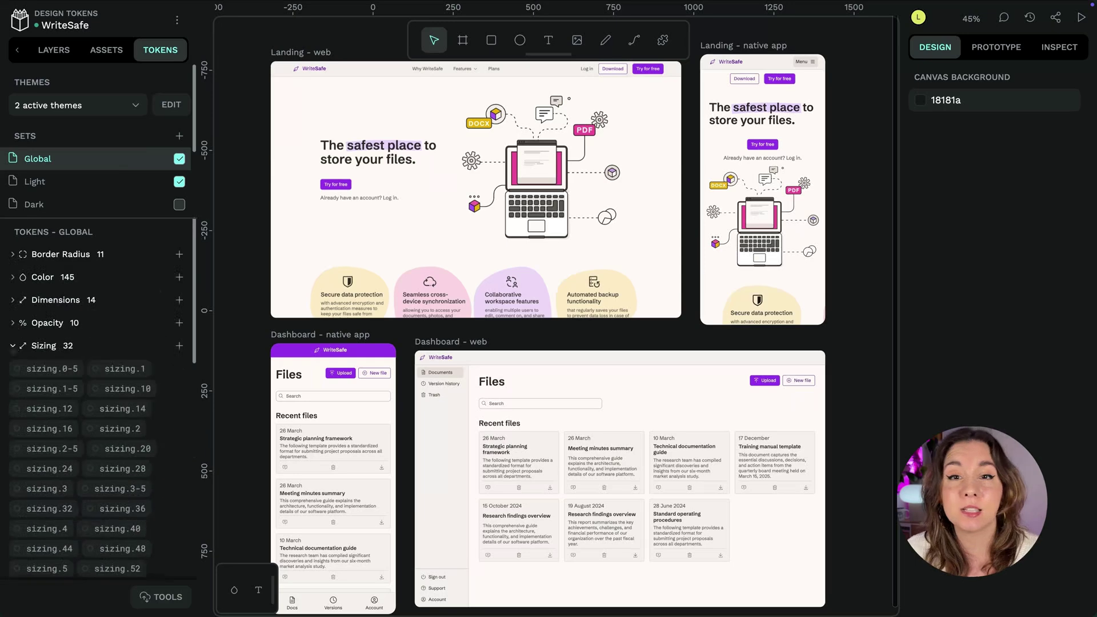
{"action": "left_click", "coordinate": [12, 345]}
{"action": "left_click", "coordinate": [13, 369]}
{"action": "left_click", "coordinate": [12, 369]}
{"action": "left_click", "coordinate": [13, 391]}
{"action": "left_click", "coordinate": [13, 392]}
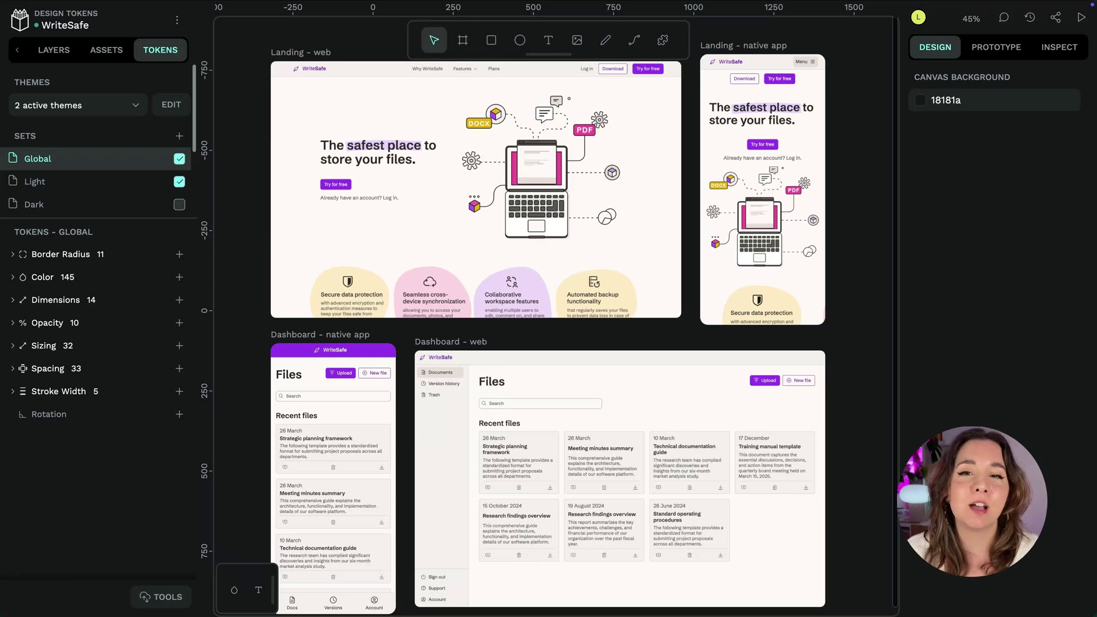
Preview Dark and White label themes, return to Light and WriteSafe, then open the Light set
{"action": "left_click", "coordinate": [103, 105]}
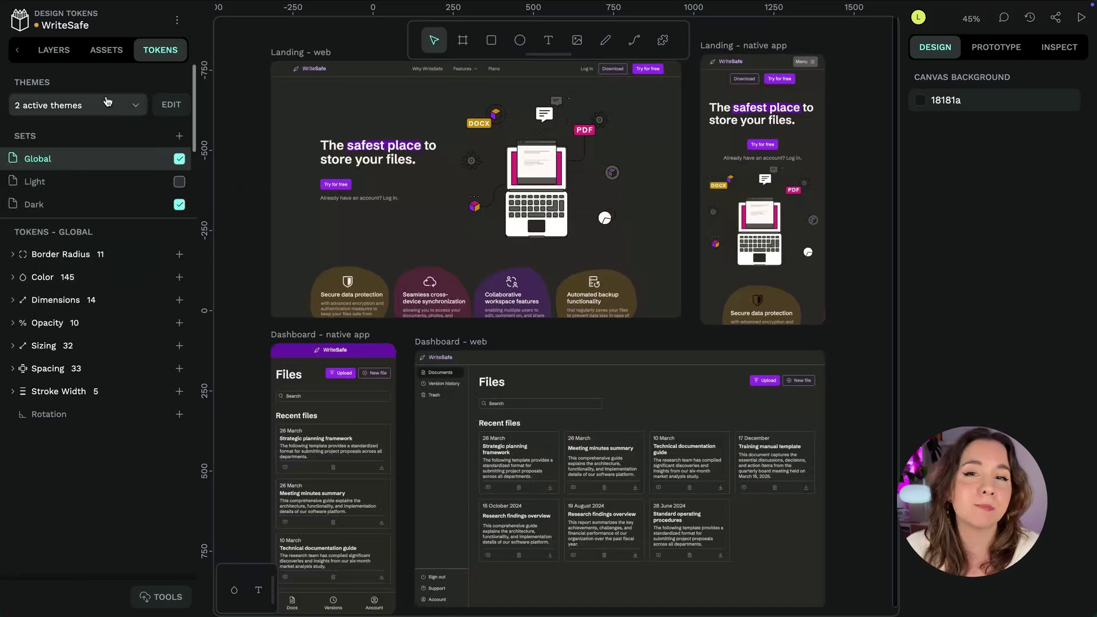
{"action": "left_click", "coordinate": [106, 105]}
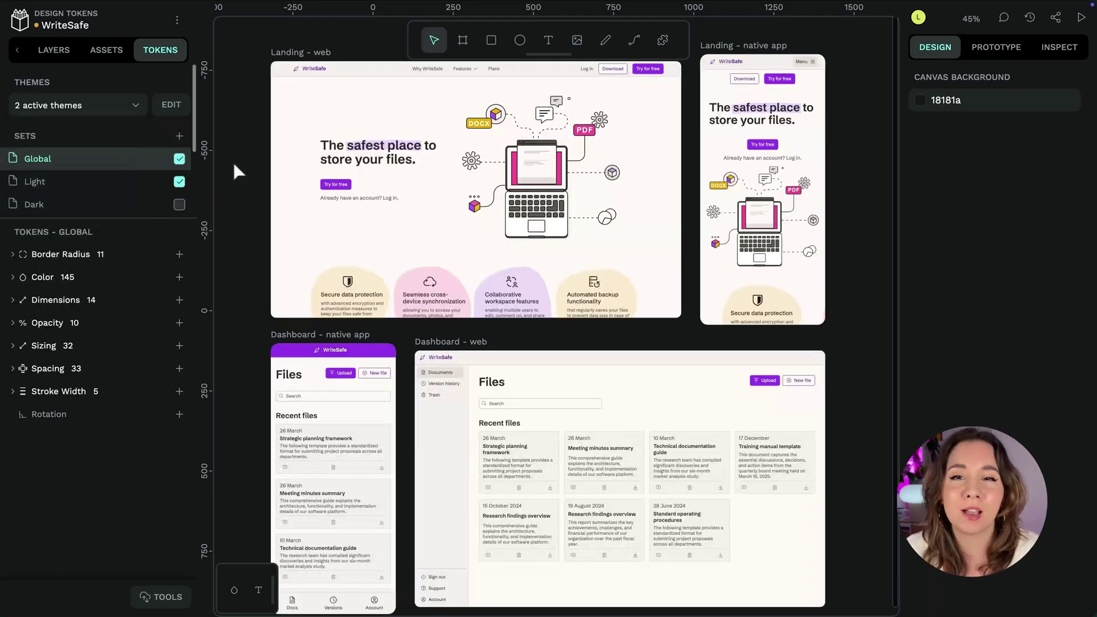
{"action": "left_click", "coordinate": [125, 106]}
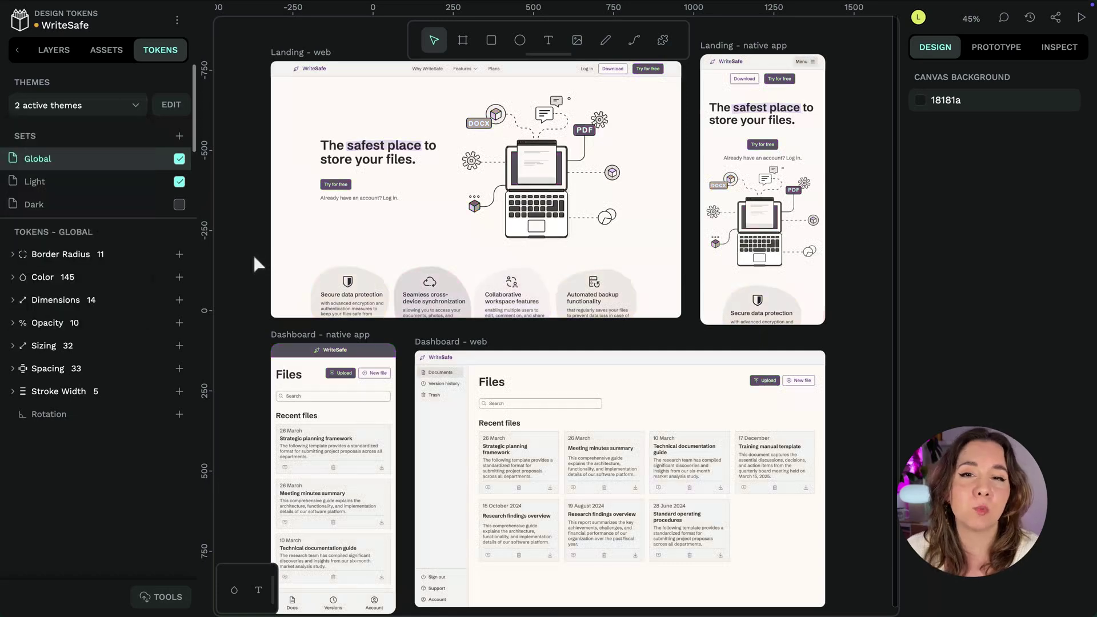
{"action": "left_click", "coordinate": [109, 106]}
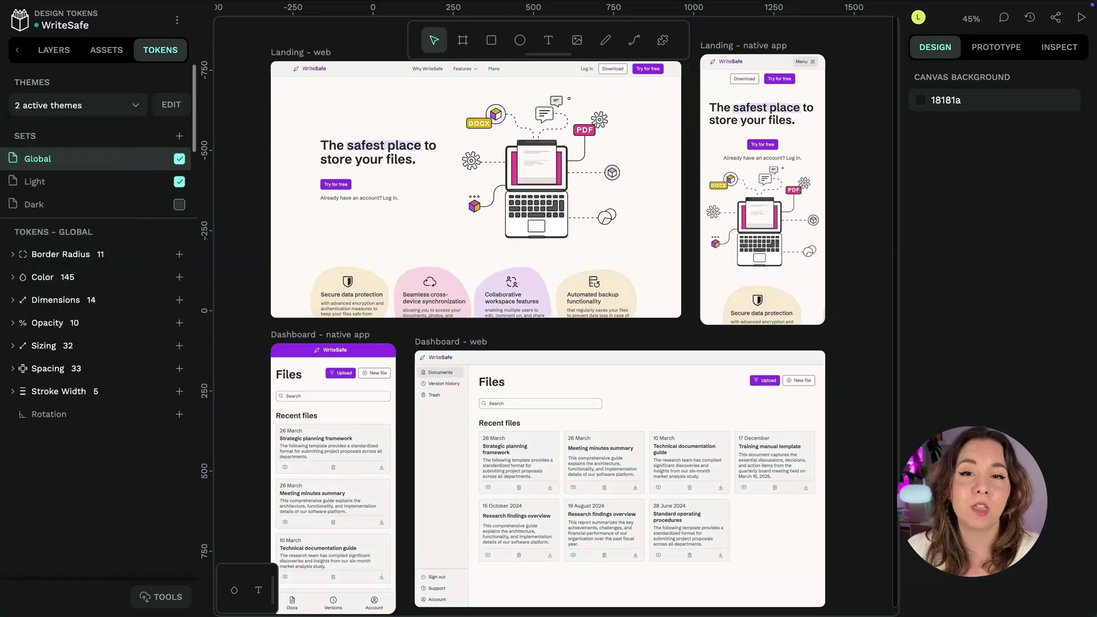
{"action": "left_click", "coordinate": [34, 181]}
Create spacing token spacing.md with value {spacing.xs}*2 and save it
{"action": "left_click_drag", "start_coordinate": [201, 276], "coordinate": [199, 569]}
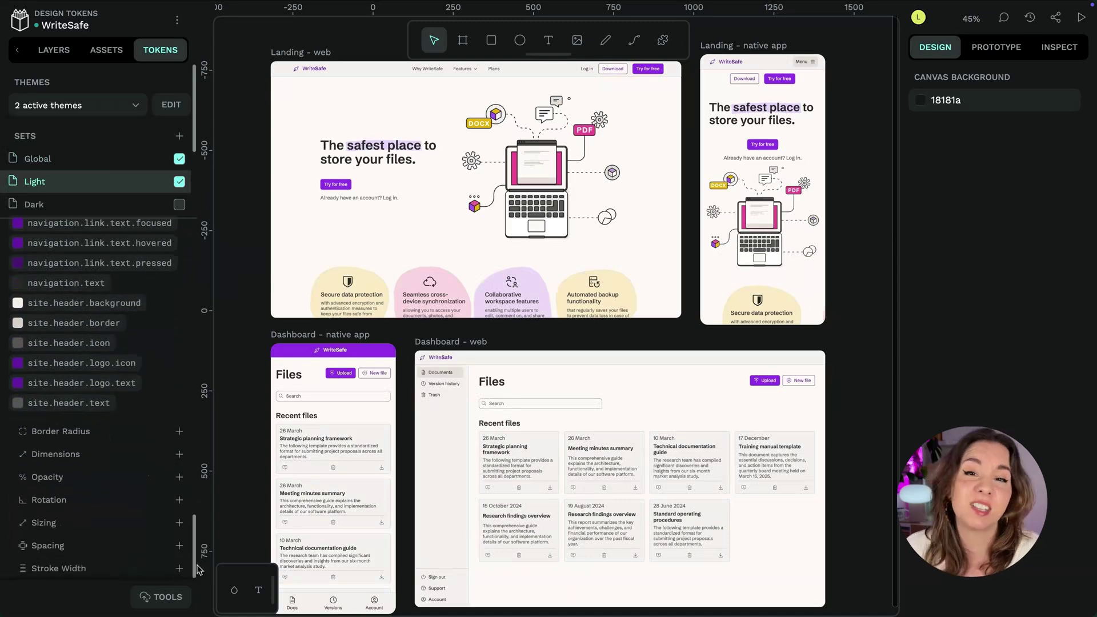
{"action": "left_click", "coordinate": [179, 545]}
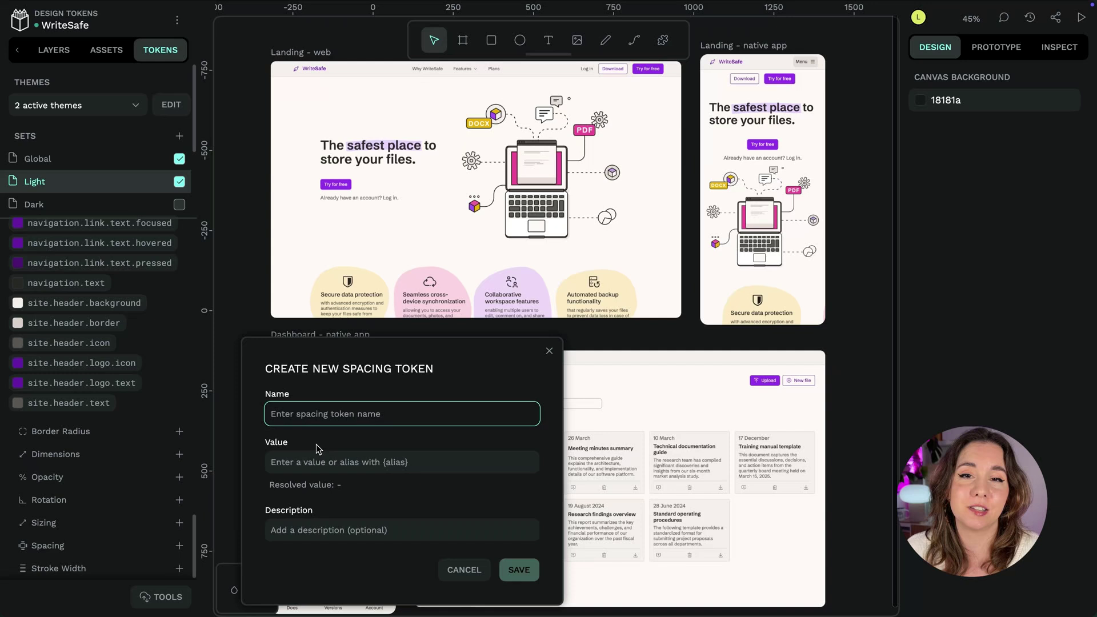
{"action": "type", "text": "spacing."}
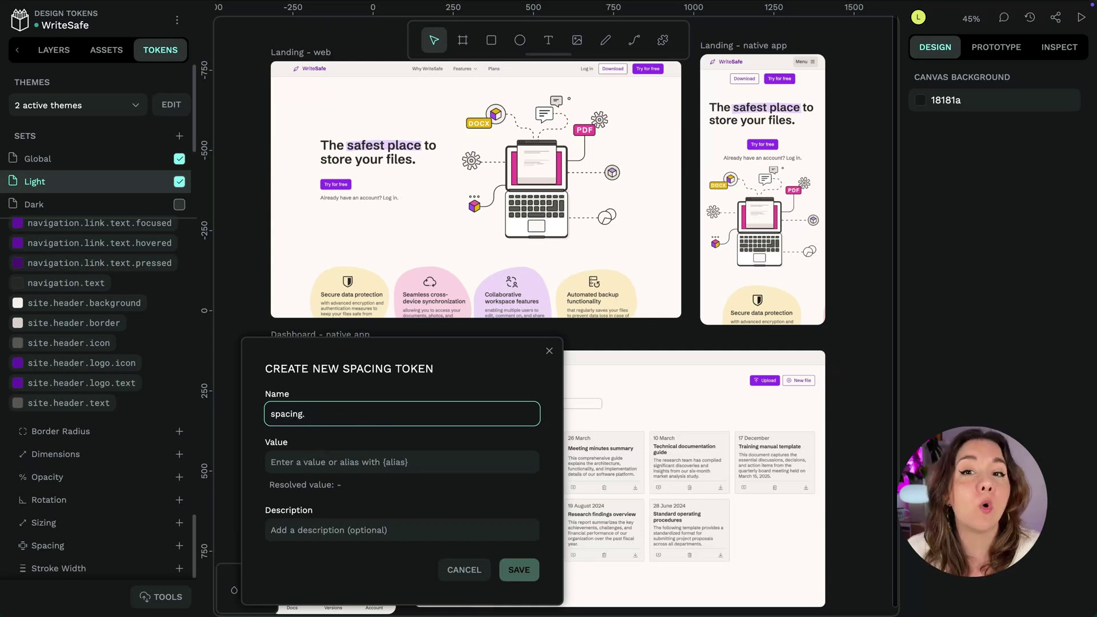
{"action": "type", "text": "md"}
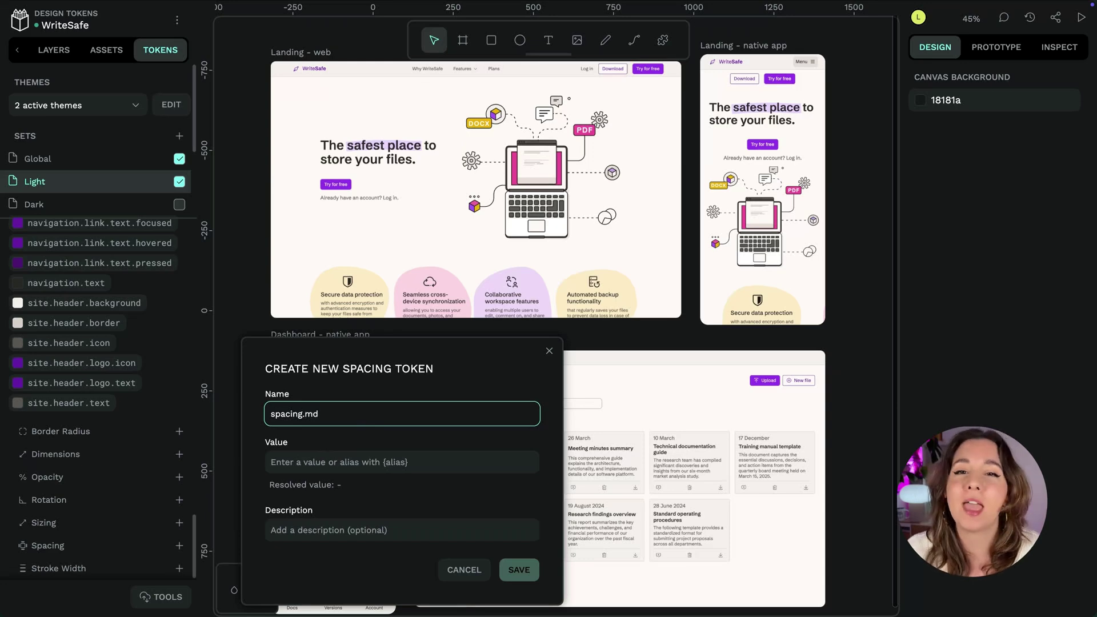
{"action": "left_click", "coordinate": [311, 457]}
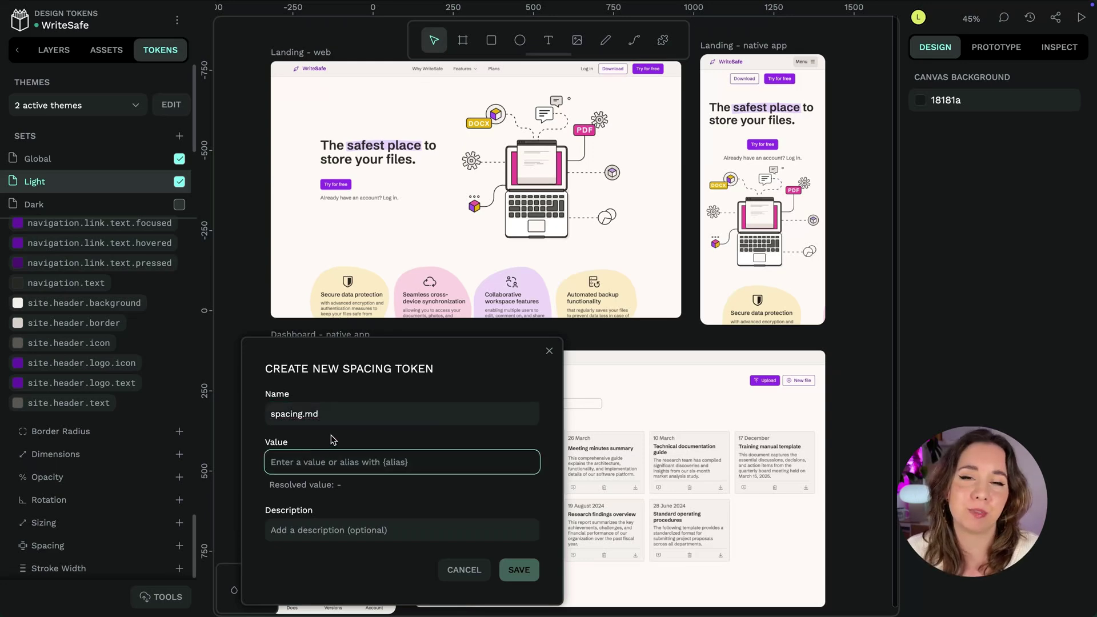
{"action": "type", "text": "{s"}
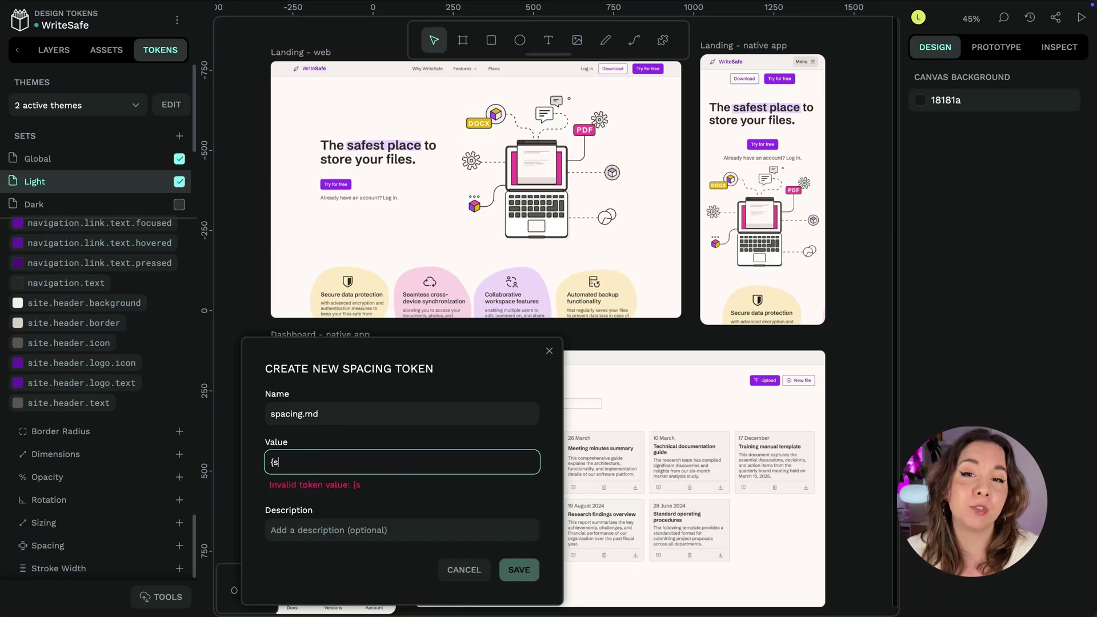
{"action": "type", "text": "pacing.xs"}
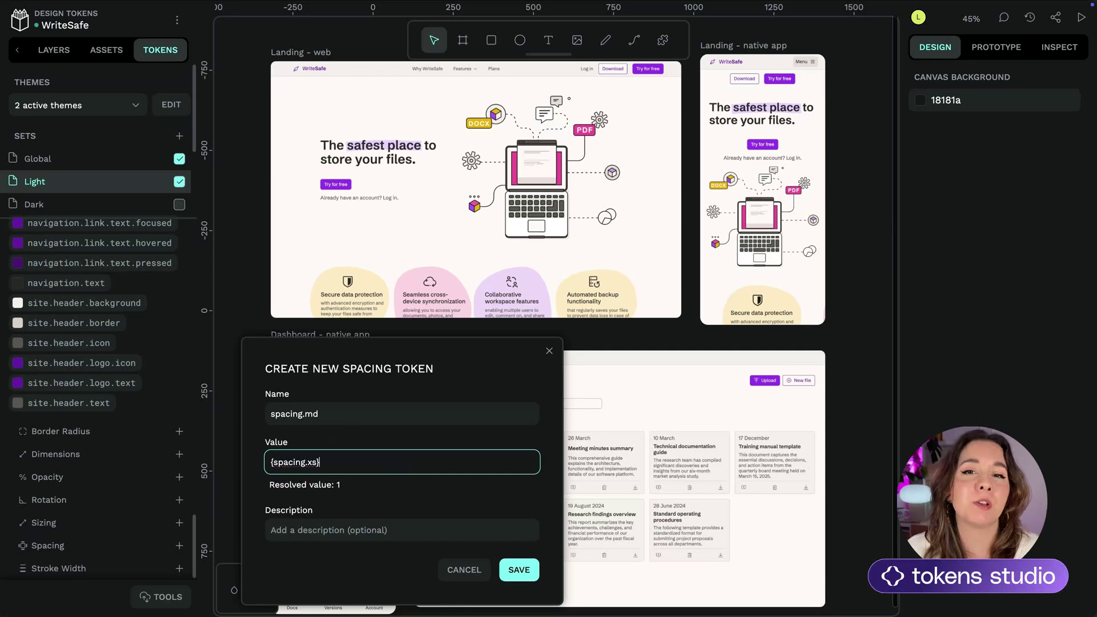
{"action": "type", "text": "}*2"}
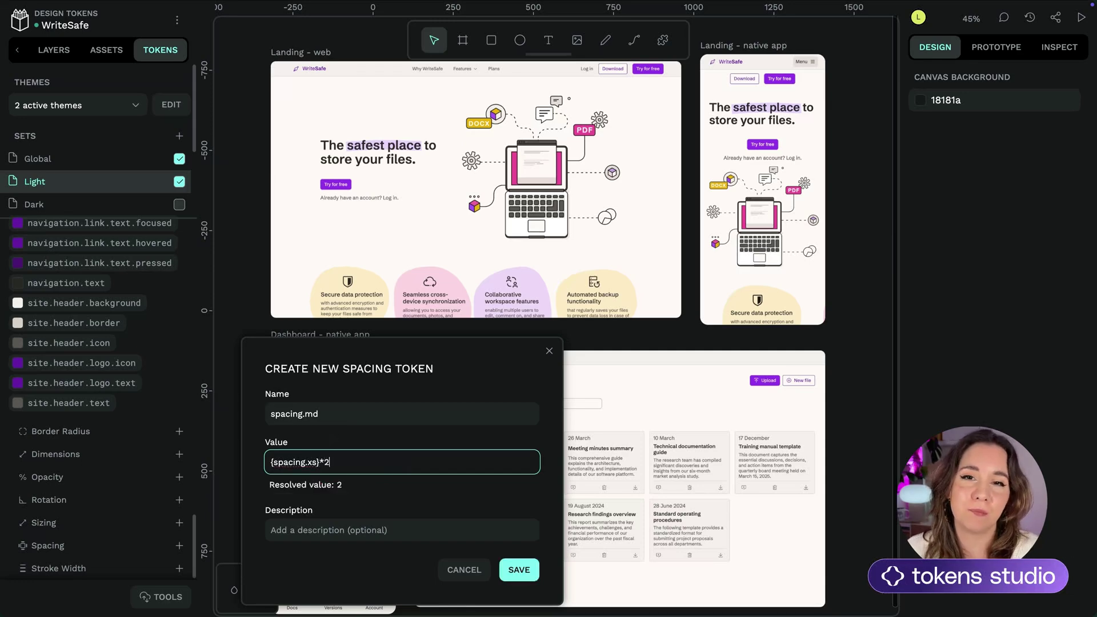
{"action": "left_click", "coordinate": [521, 570]}
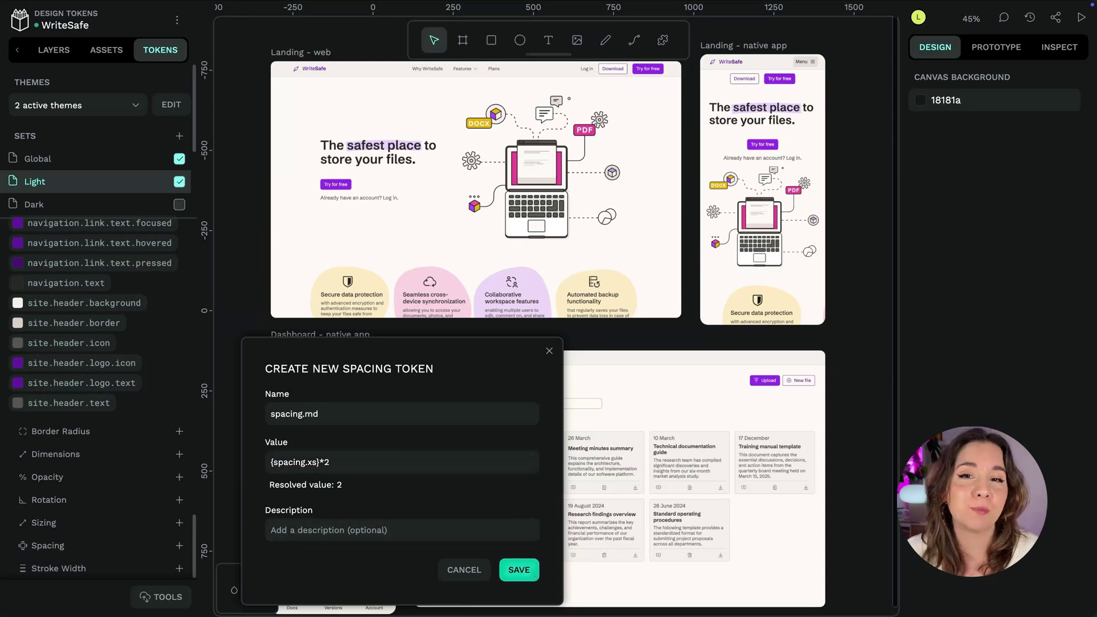
Use the token export options and scroll through tokens.json's colour palette definitions
{"action": "left_click", "coordinate": [164, 598]}
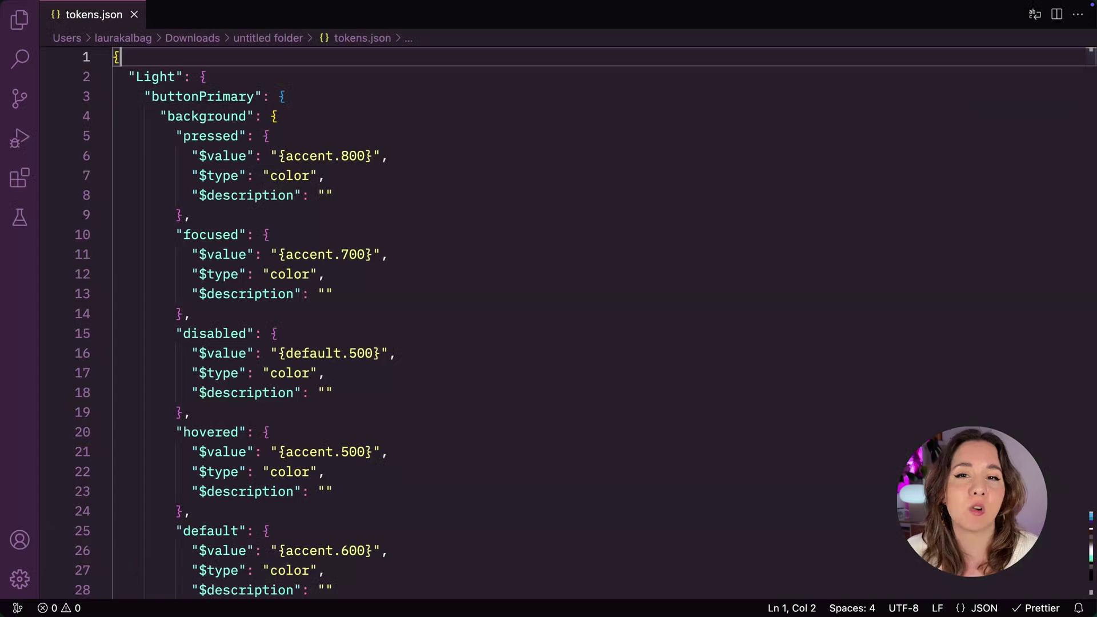
{"action": "left_click", "coordinate": [1091, 516]}
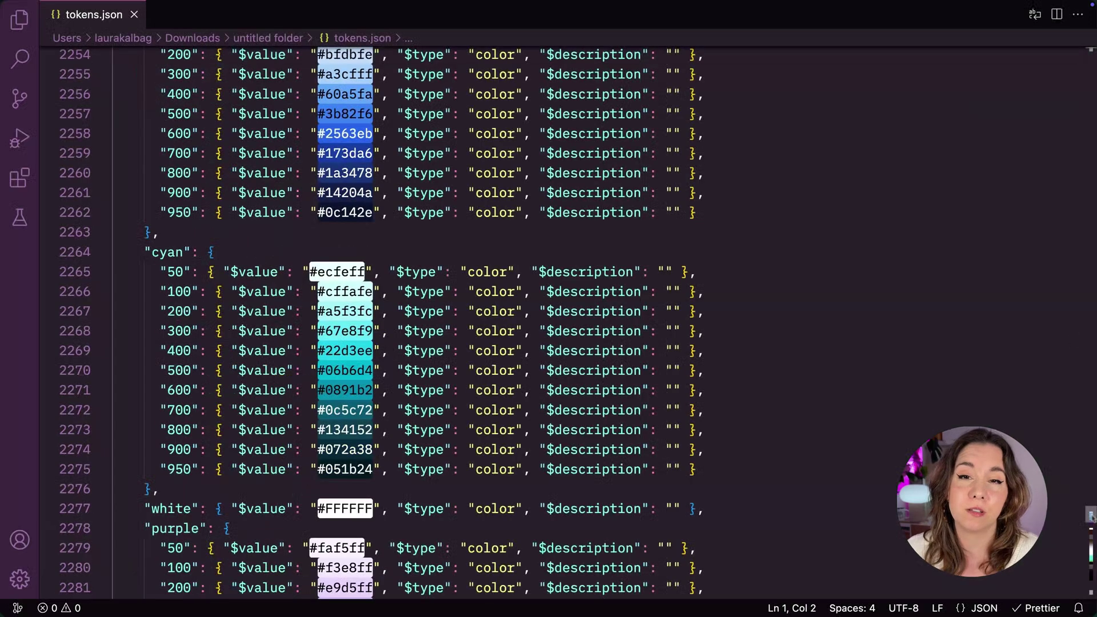
{"action": "scroll", "coordinate": [1091, 516], "scroll_direction": "down", "scroll_amount": 3}
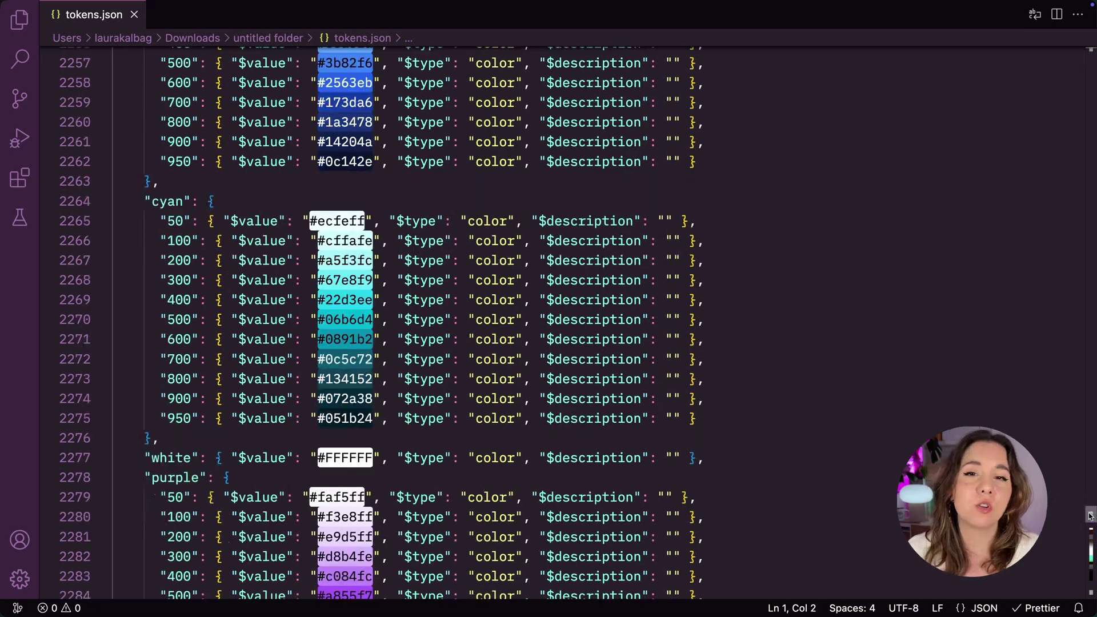
{"action": "scroll", "coordinate": [1090, 516], "scroll_direction": "down", "scroll_amount": 7}
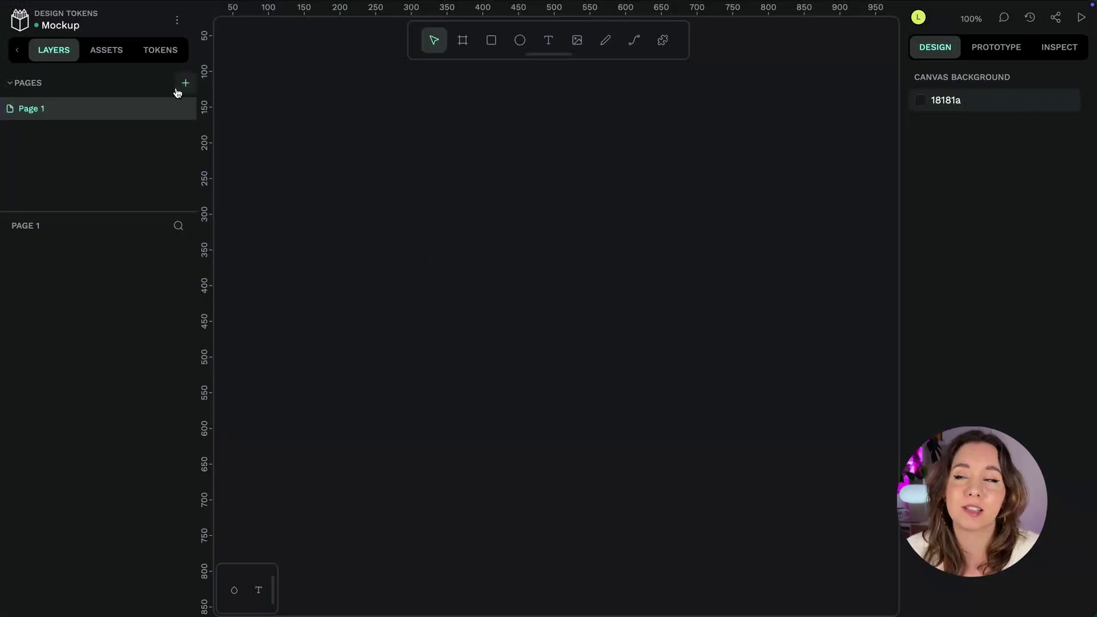
Import tokens.json into the Mockup file's Tokens panel
{"action": "left_click", "coordinate": [152, 57]}
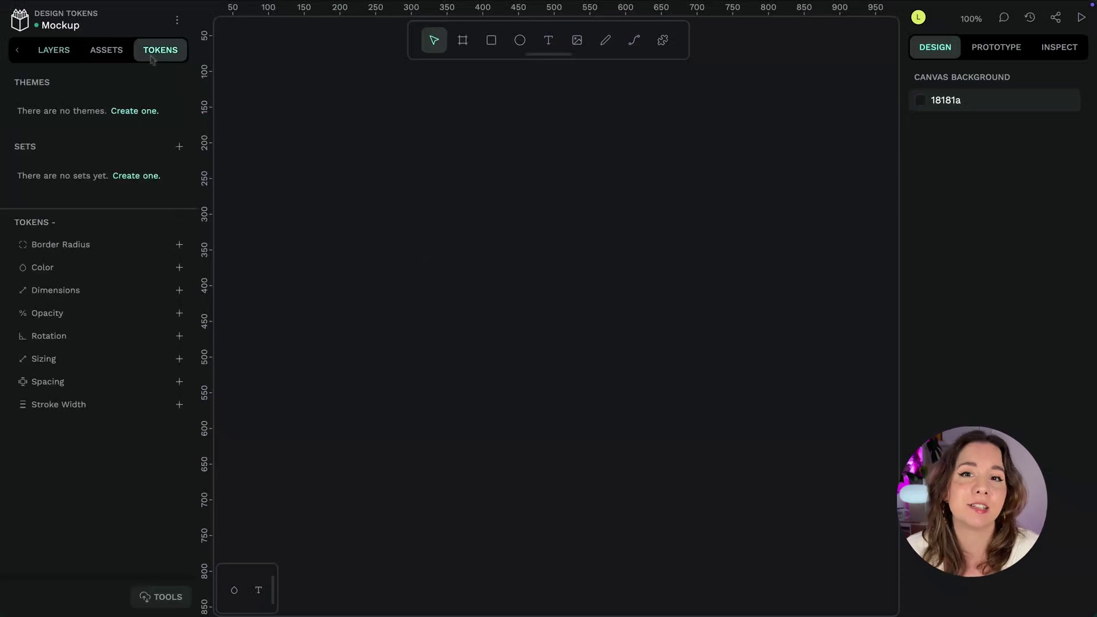
{"action": "left_click", "coordinate": [157, 597]}
{"action": "left_click", "coordinate": [122, 540]}
{"action": "left_click", "coordinate": [496, 241]}
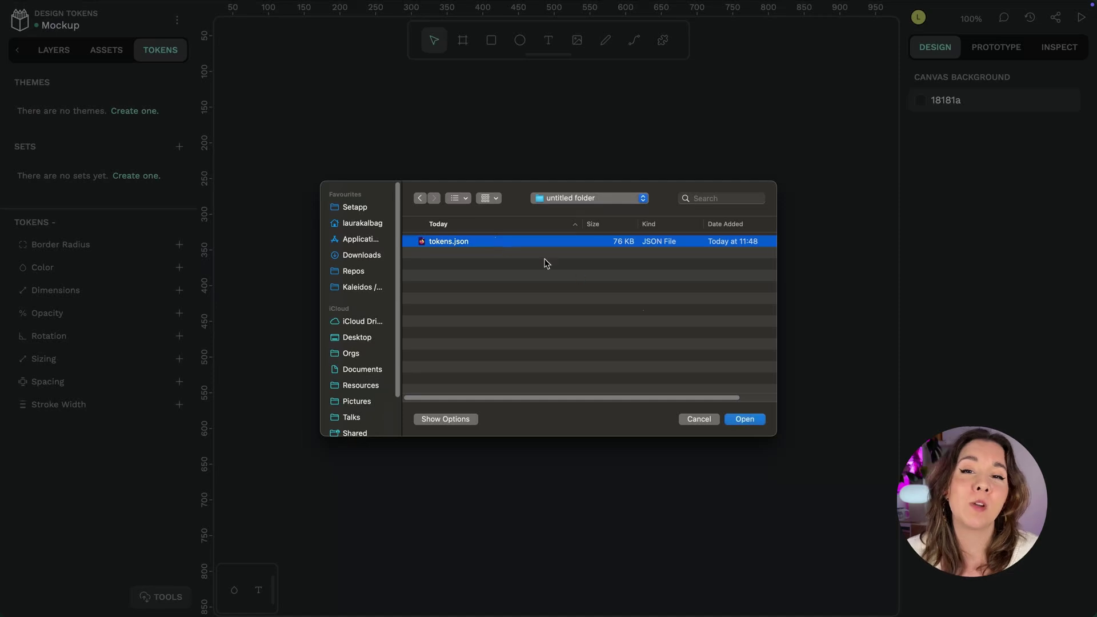
{"action": "left_click", "coordinate": [744, 421]}
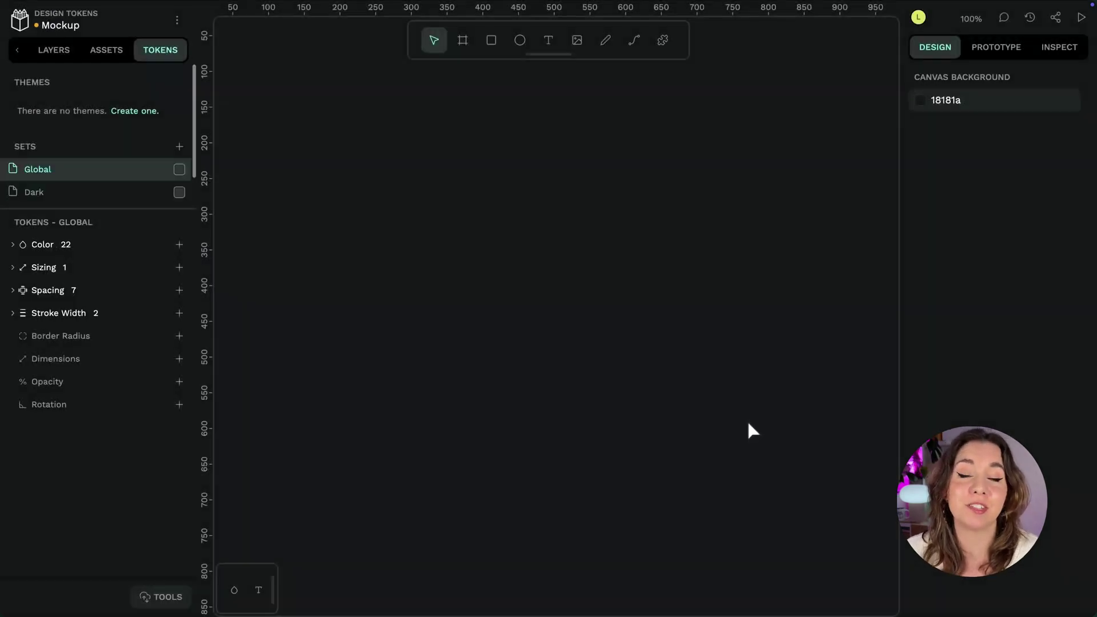
Check the Global set's Color tokens, then list the Light set's Color tokens
{"action": "left_click", "coordinate": [14, 245]}
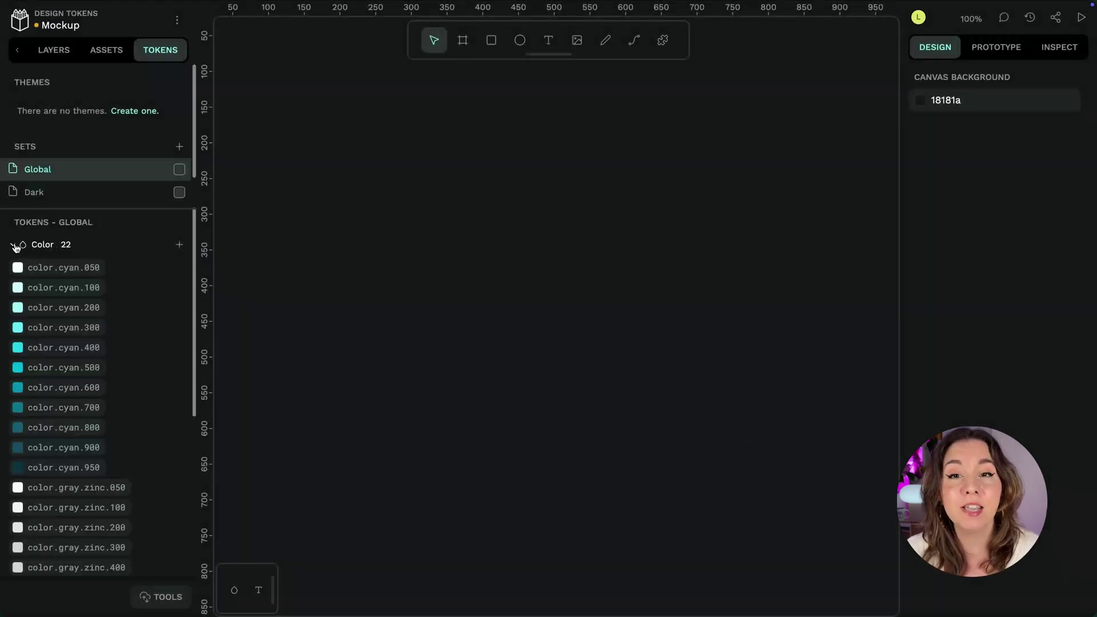
{"action": "left_click", "coordinate": [14, 246]}
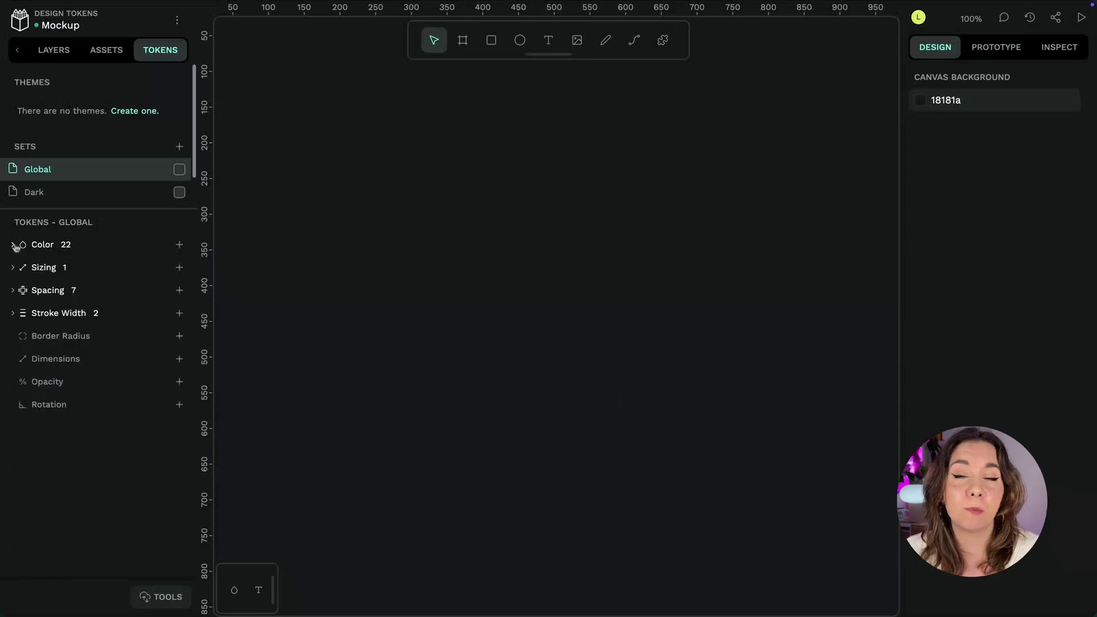
{"action": "scroll", "coordinate": [130, 187], "scroll_direction": "down", "scroll_amount": 1}
{"action": "left_click", "coordinate": [131, 187]}
{"action": "left_click", "coordinate": [41, 244]}
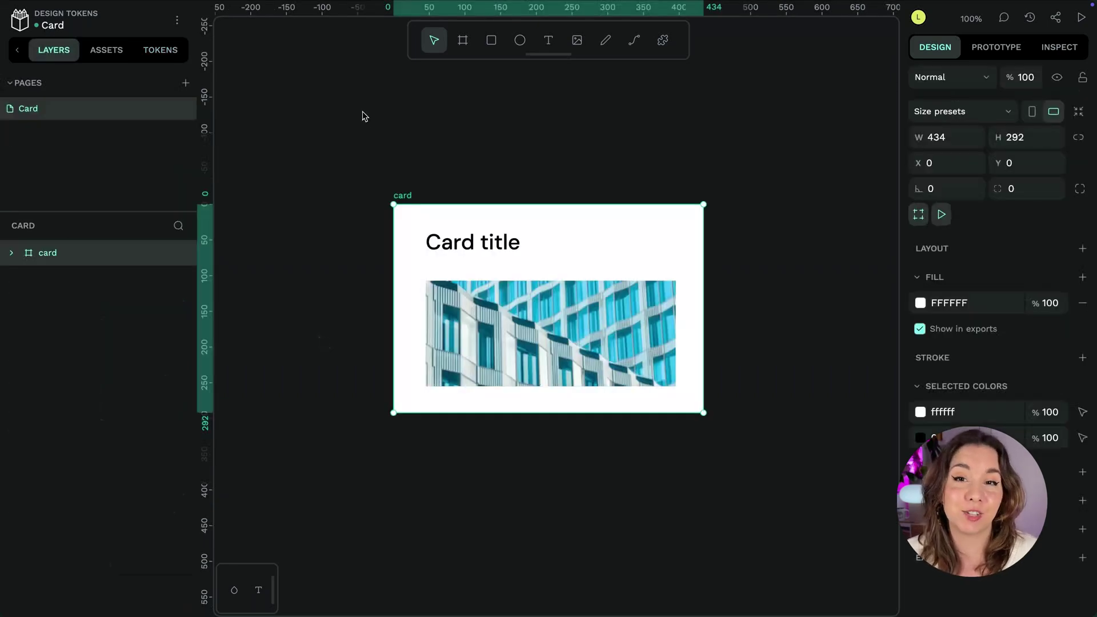
In the Card file's Tokens panel, add colour token card.text with value #027690
{"action": "left_click", "coordinate": [170, 51]}
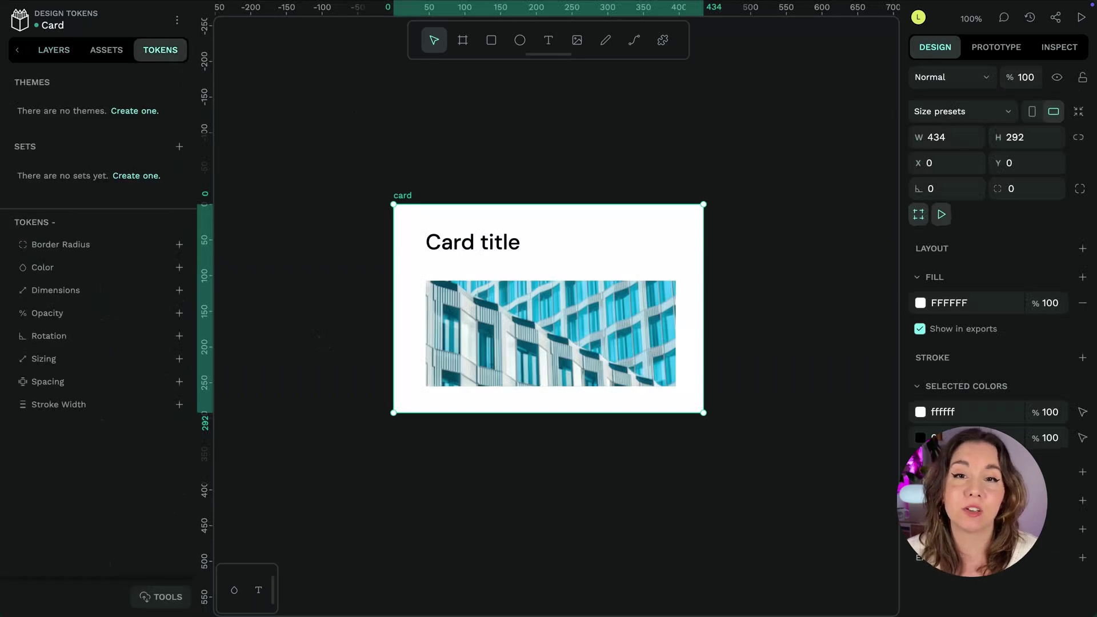
{"action": "key", "text": "Escape"}
{"action": "left_click", "coordinate": [179, 267]}
{"action": "type", "text": "card.t"}
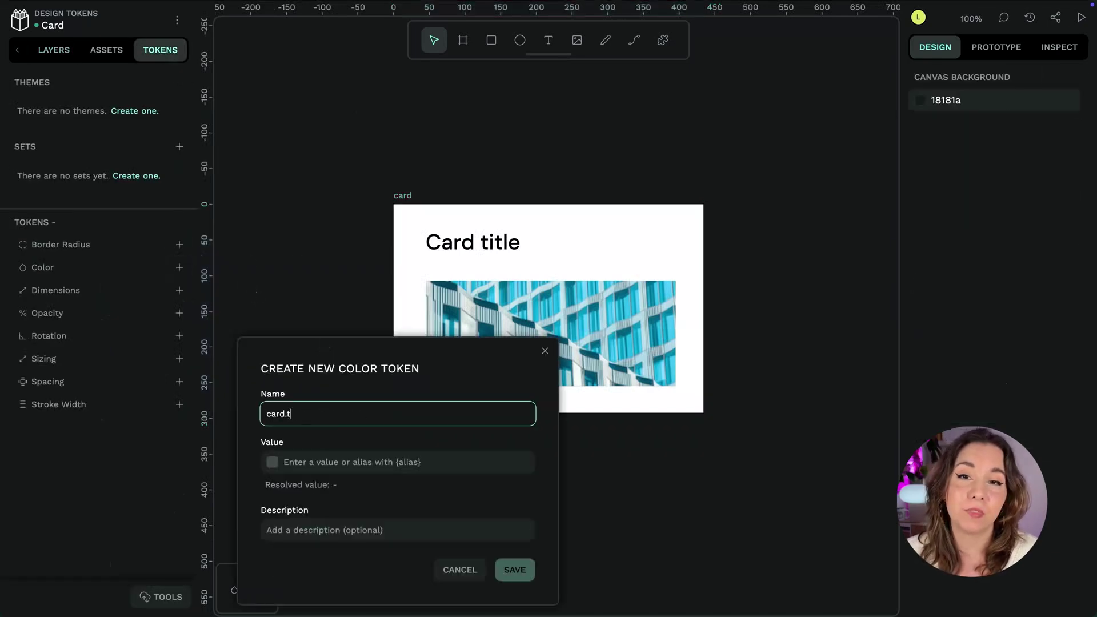
{"action": "type", "text": "ext"}
{"action": "left_click", "coordinate": [343, 461]}
{"action": "type", "text": "#"}
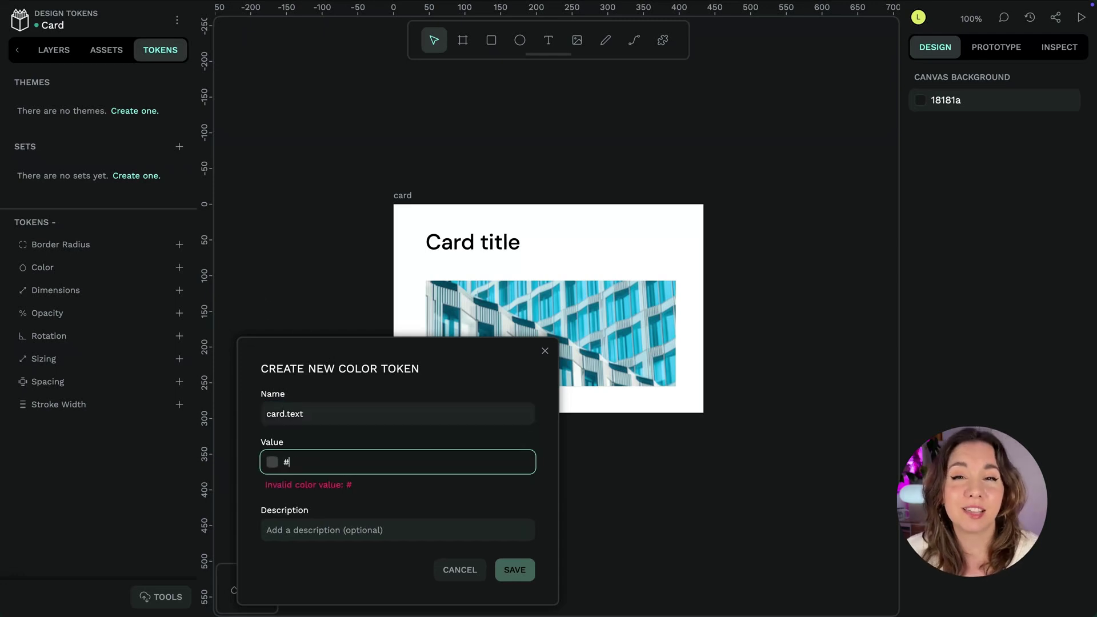
{"action": "type", "text": "027690"}
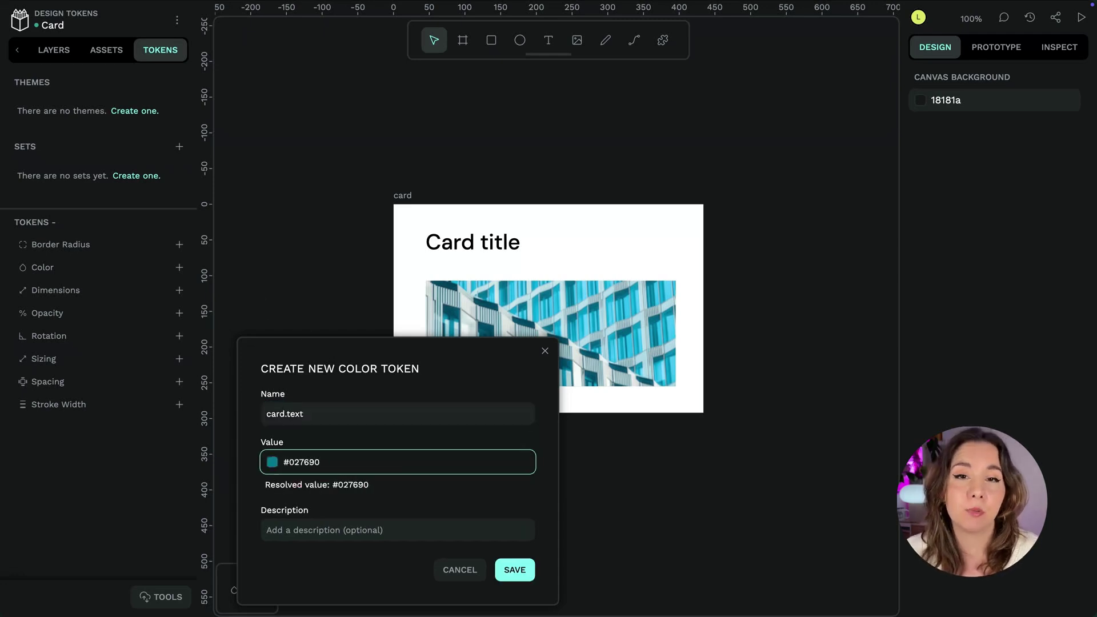
{"action": "left_click", "coordinate": [524, 575]}
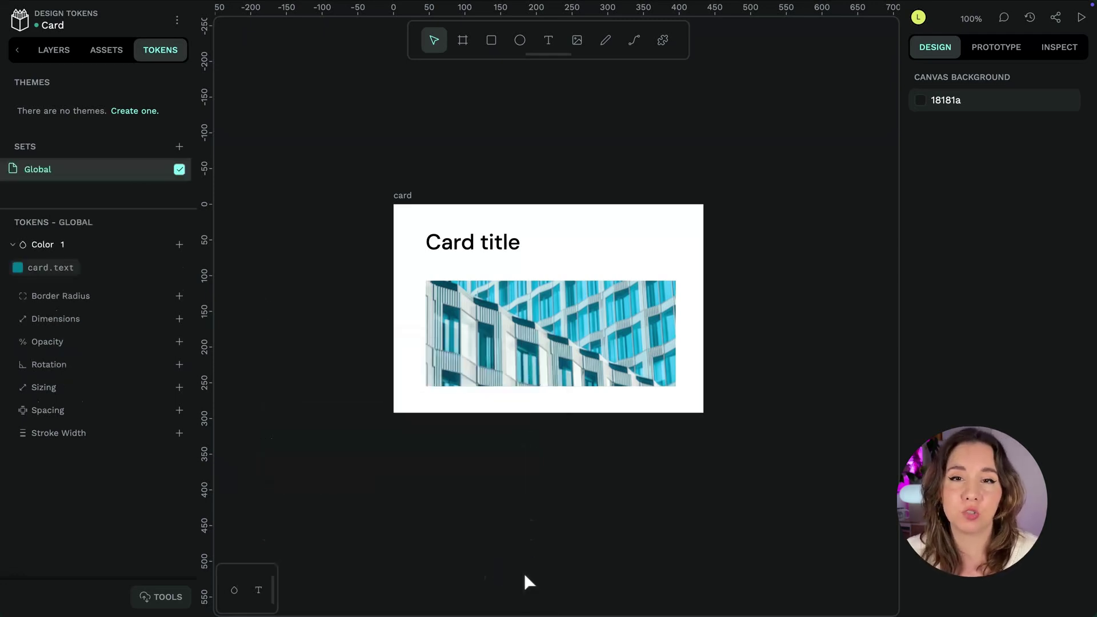
Add border radius token radius.xl with value 30
{"action": "left_click", "coordinate": [177, 293]}
{"action": "type", "text": "radius.xl"}
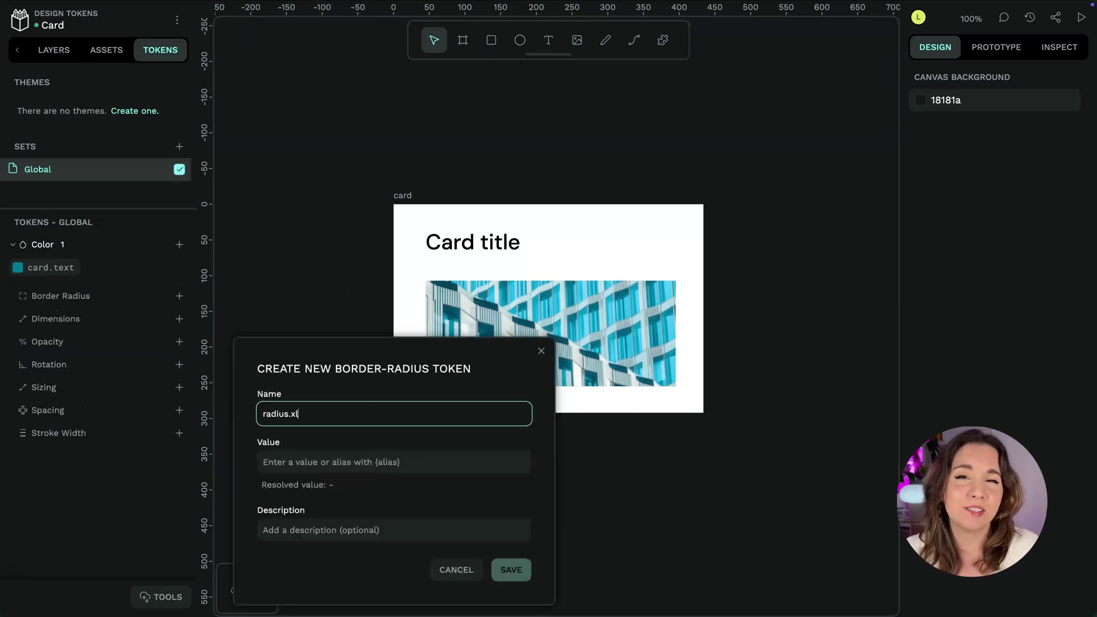
{"action": "left_click", "coordinate": [503, 463]}
{"action": "type", "text": "30"}
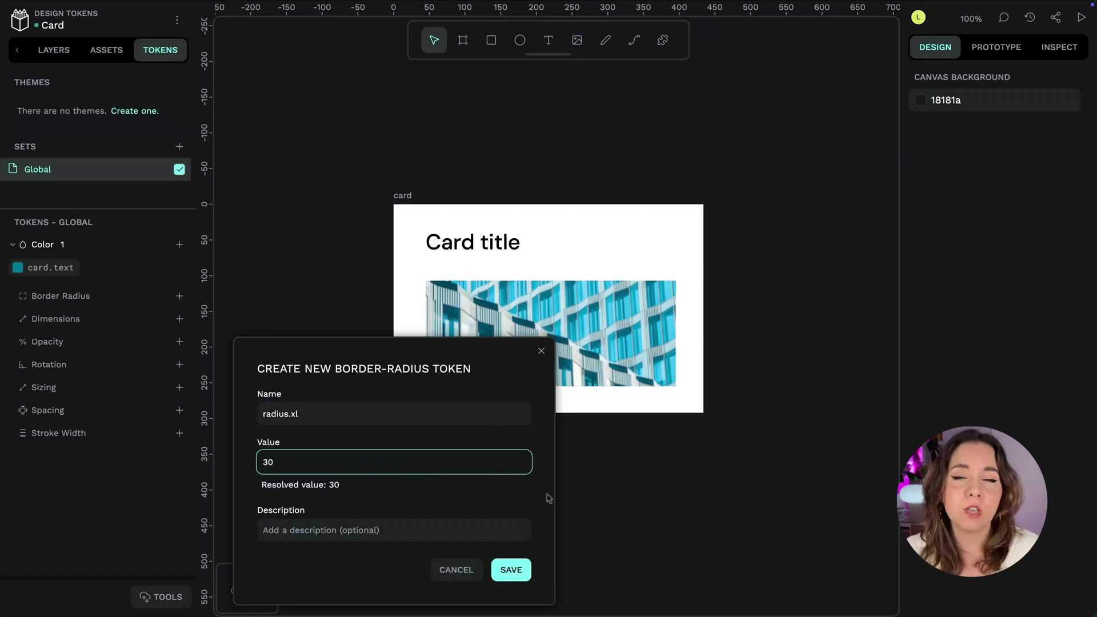
{"action": "left_click", "coordinate": [522, 573]}
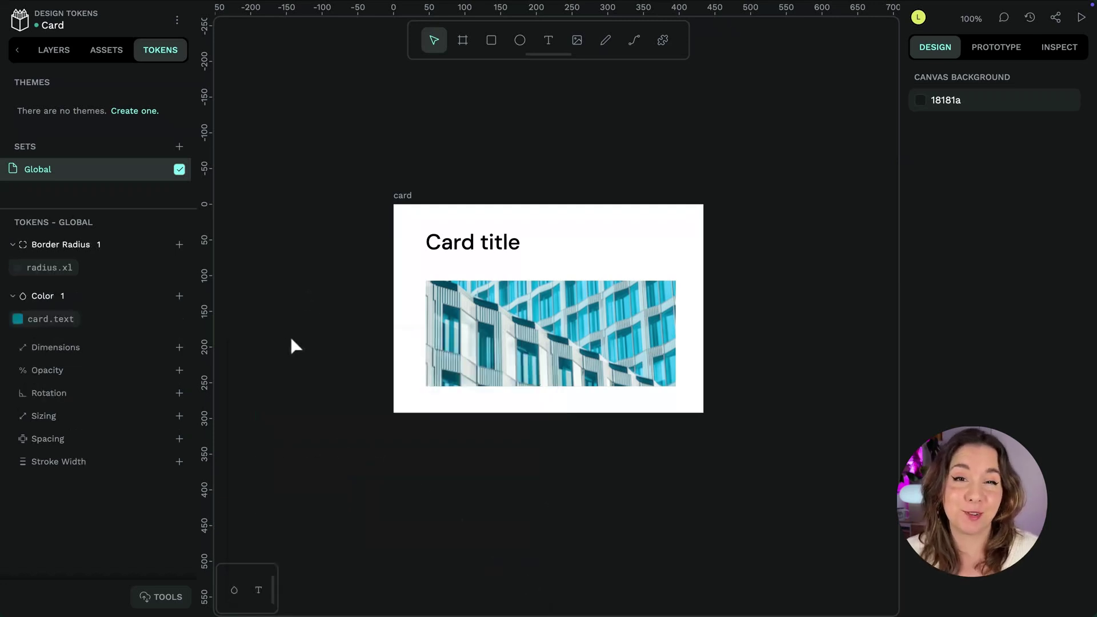
Add spacing token spacing.xs with value 16
{"action": "left_click", "coordinate": [178, 438]}
{"action": "type", "text": "spacing.xs"}
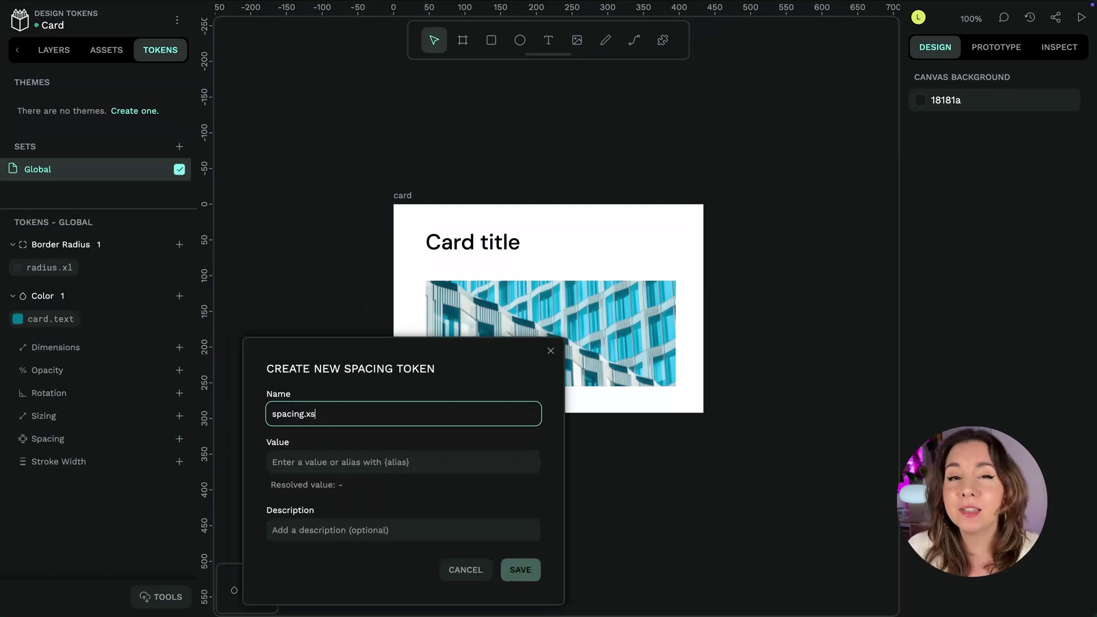
{"action": "key", "text": "Tab"}
{"action": "type", "text": "16"}
{"action": "left_click", "coordinate": [521, 568]}
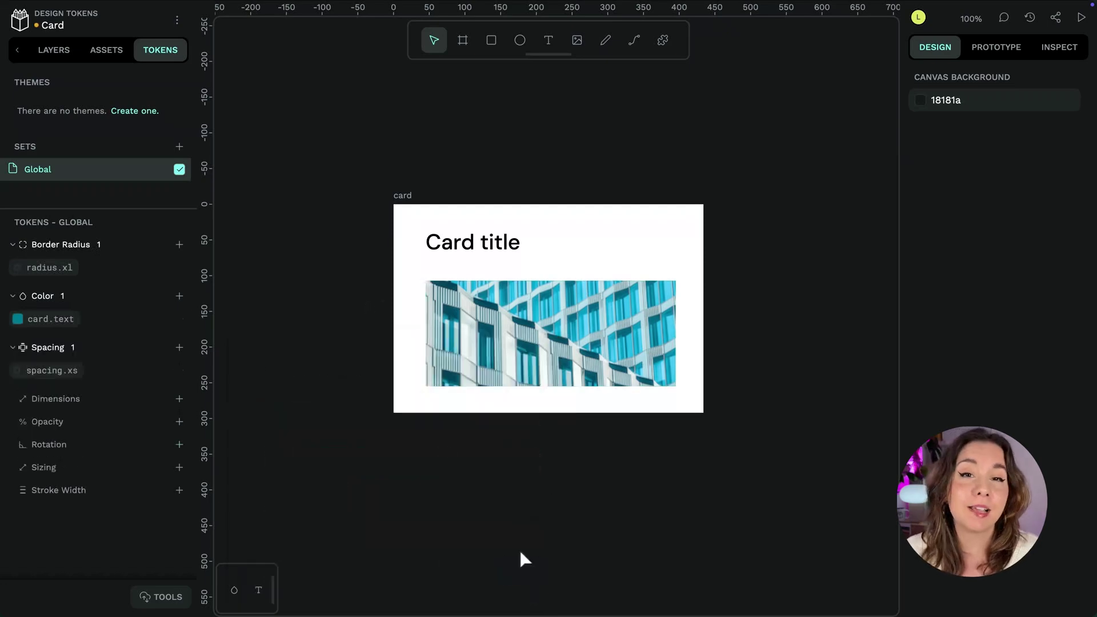
Apply card.text as the Card title's fill and radius.xl to all image corners
{"action": "left_click", "coordinate": [491, 248]}
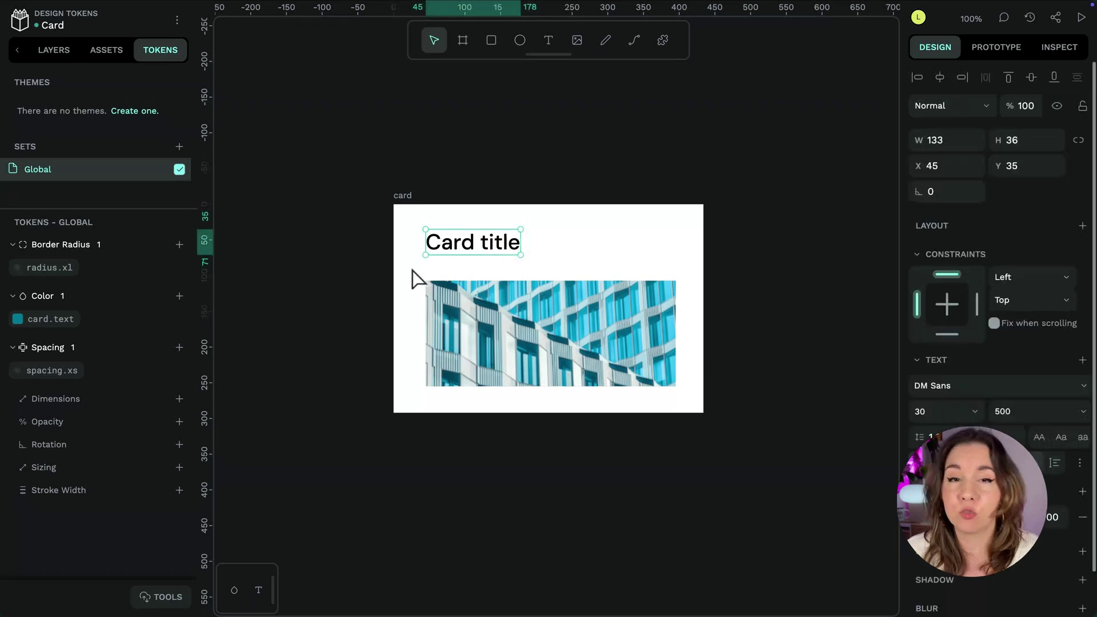
{"action": "right_click", "coordinate": [43, 325]}
{"action": "left_click", "coordinate": [74, 343]}
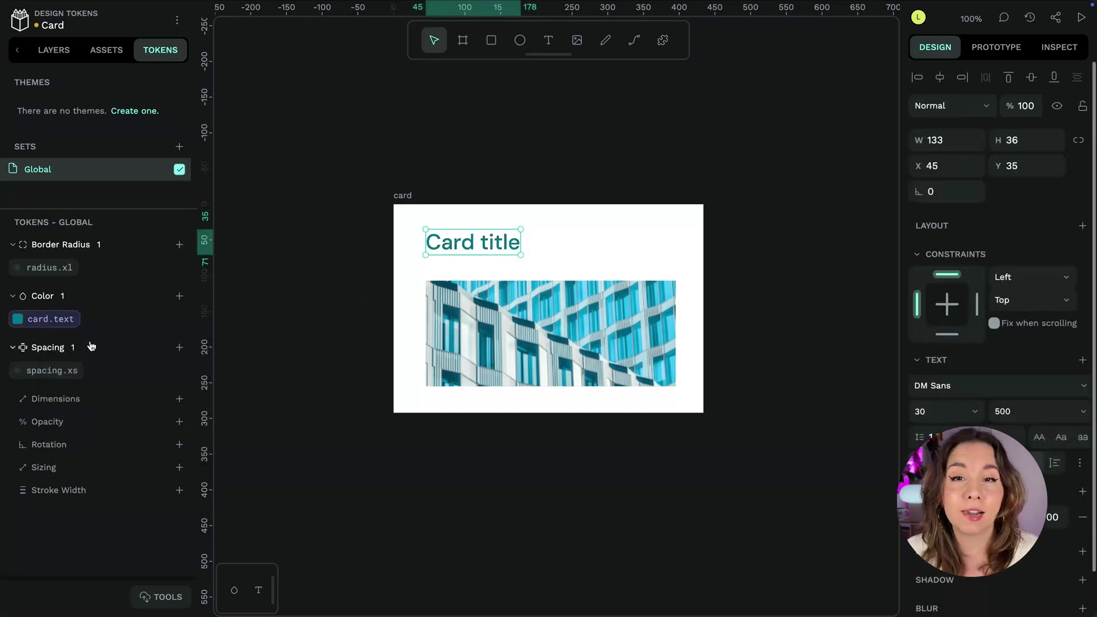
{"action": "left_click", "coordinate": [465, 334]}
{"action": "right_click", "coordinate": [43, 271]}
{"action": "left_click", "coordinate": [101, 295]}
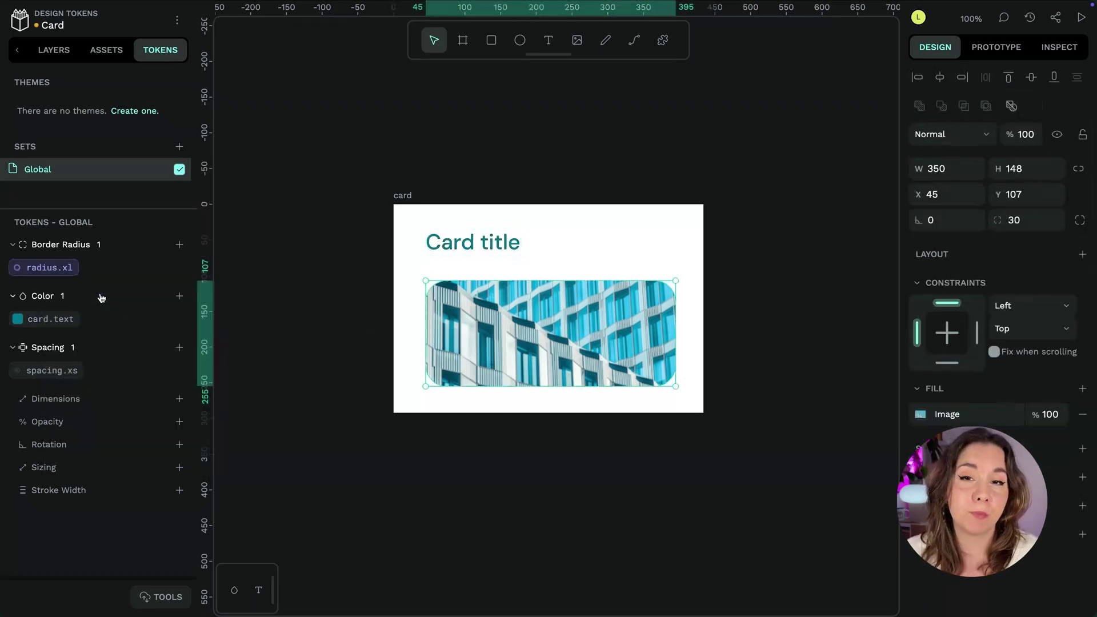
Edit radius.xl, replacing its value 30 with {spacing.xs}*2
{"action": "right_click", "coordinate": [50, 269]}
{"action": "left_click", "coordinate": [105, 406]}
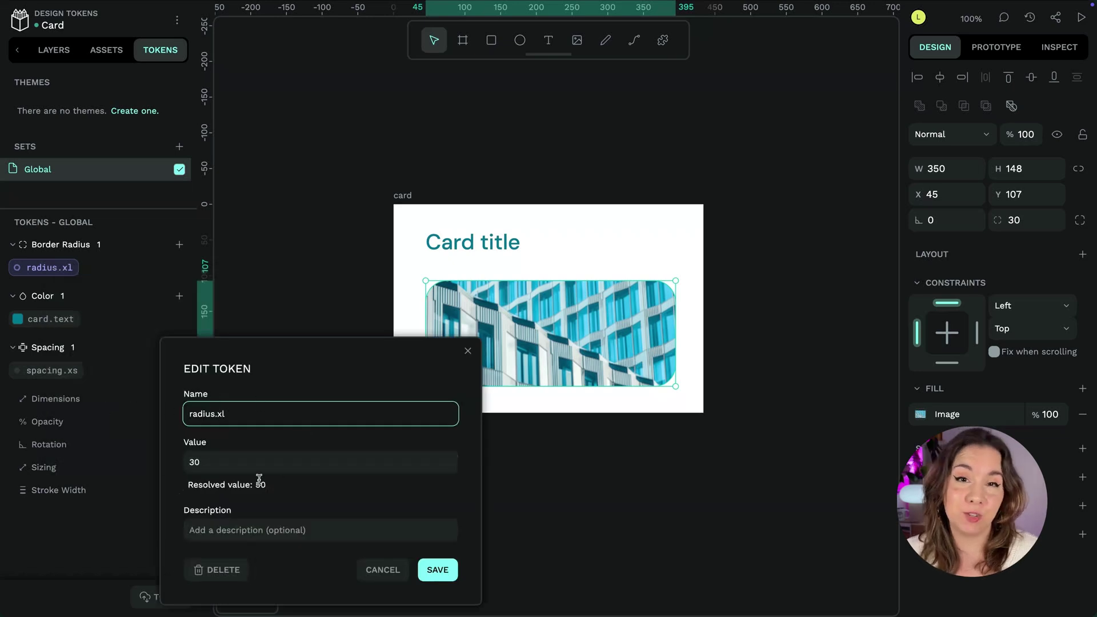
{"action": "left_click_drag", "start_coordinate": [260, 463], "coordinate": [181, 463]}
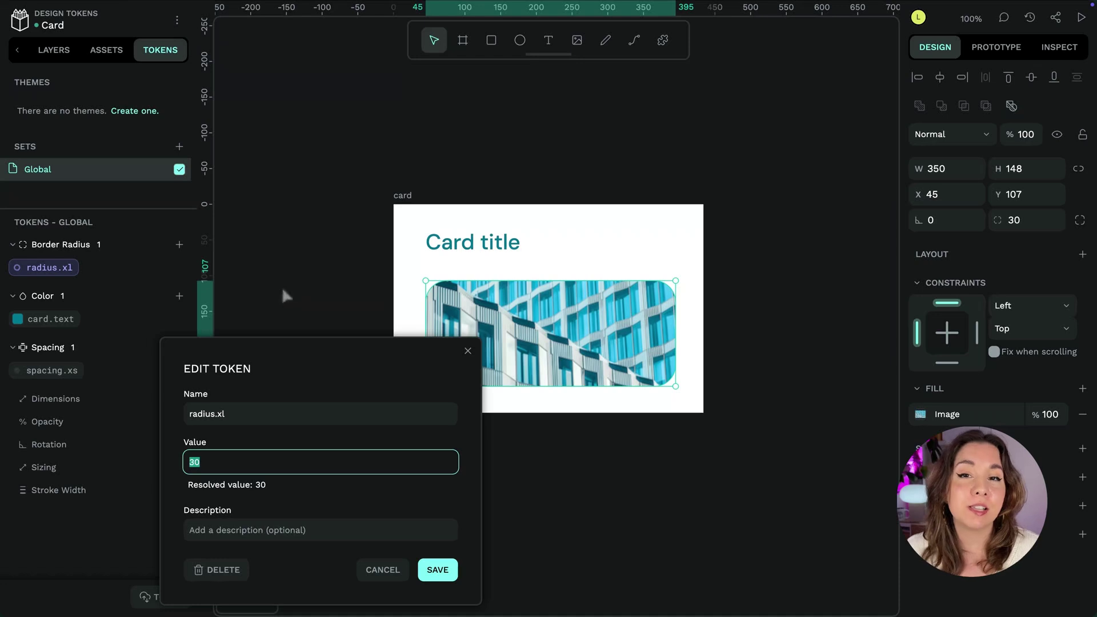
{"action": "type", "text": "{spacing"}
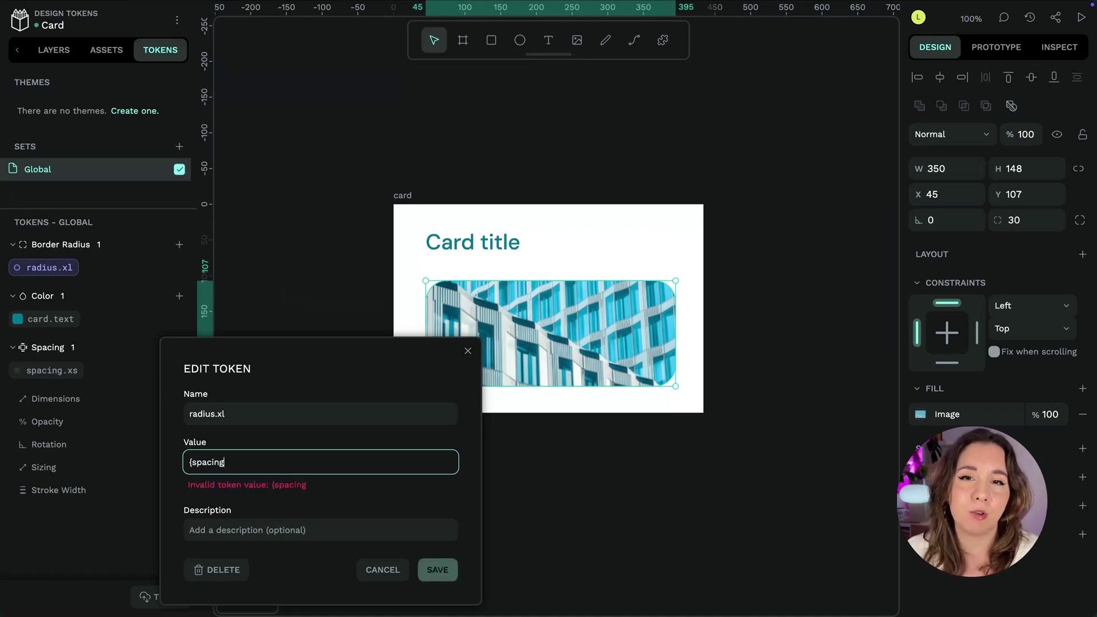
{"action": "type", "text": ".xs"}
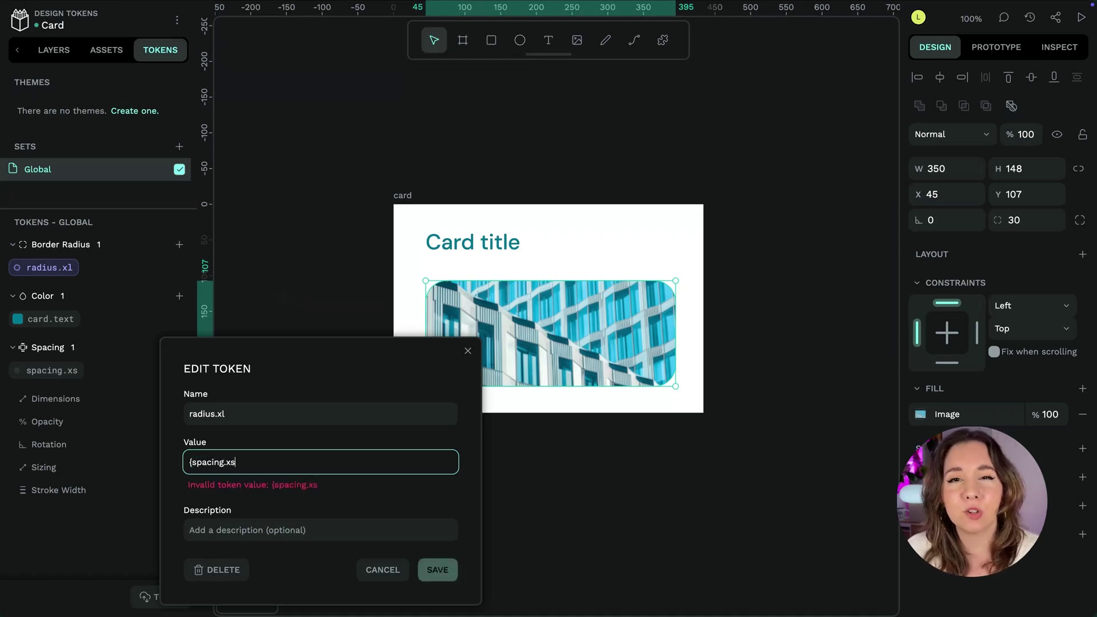
{"action": "type", "text": "}*"}
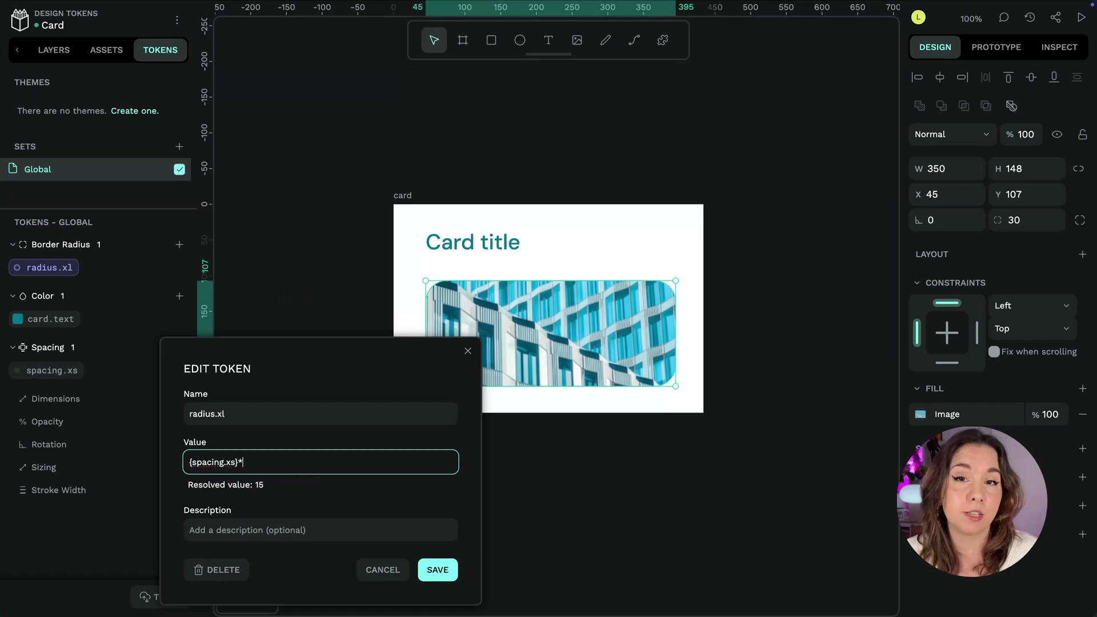
{"action": "type", "text": "2"}
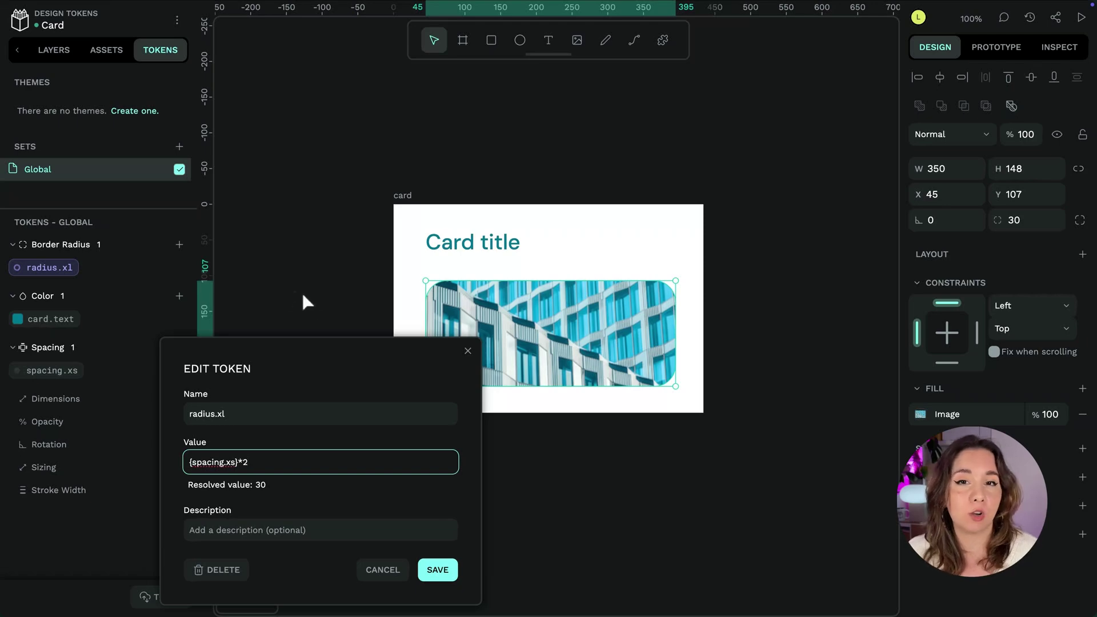
Save the edited radius.xl token and open the WriteSafe themes manager
{"action": "left_click", "coordinate": [437, 570]}
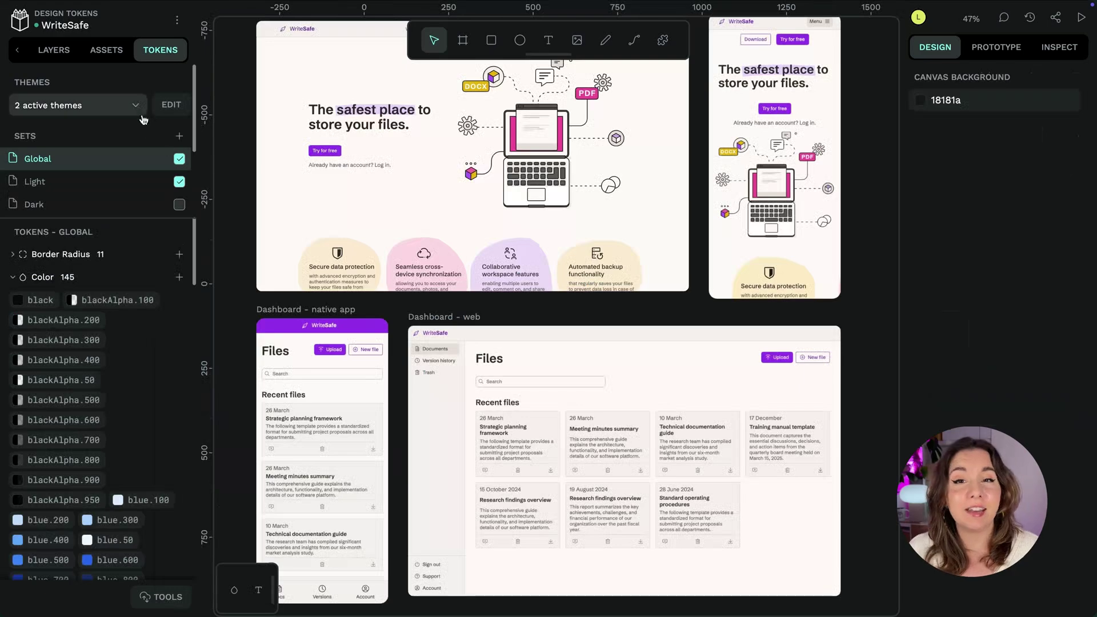
{"action": "left_click", "coordinate": [137, 112]}
{"action": "left_click", "coordinate": [137, 112]}
{"action": "left_click", "coordinate": [171, 104]}
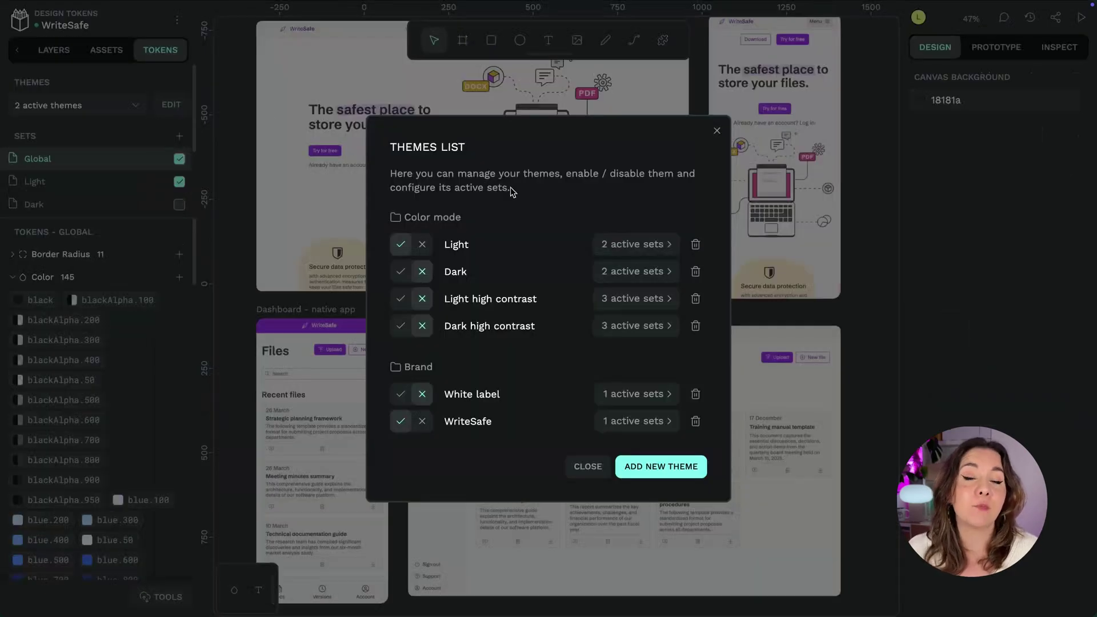
Inspect the Light and Dark themes' active sets, then cancel without changes
{"action": "left_click", "coordinate": [673, 250]}
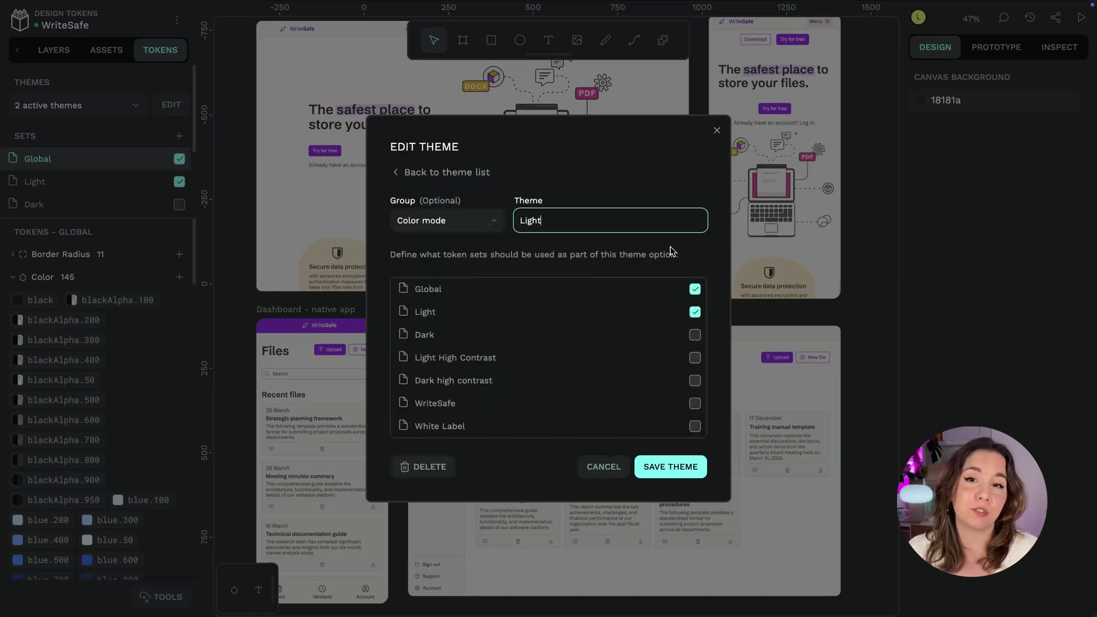
{"action": "left_click", "coordinate": [434, 173]}
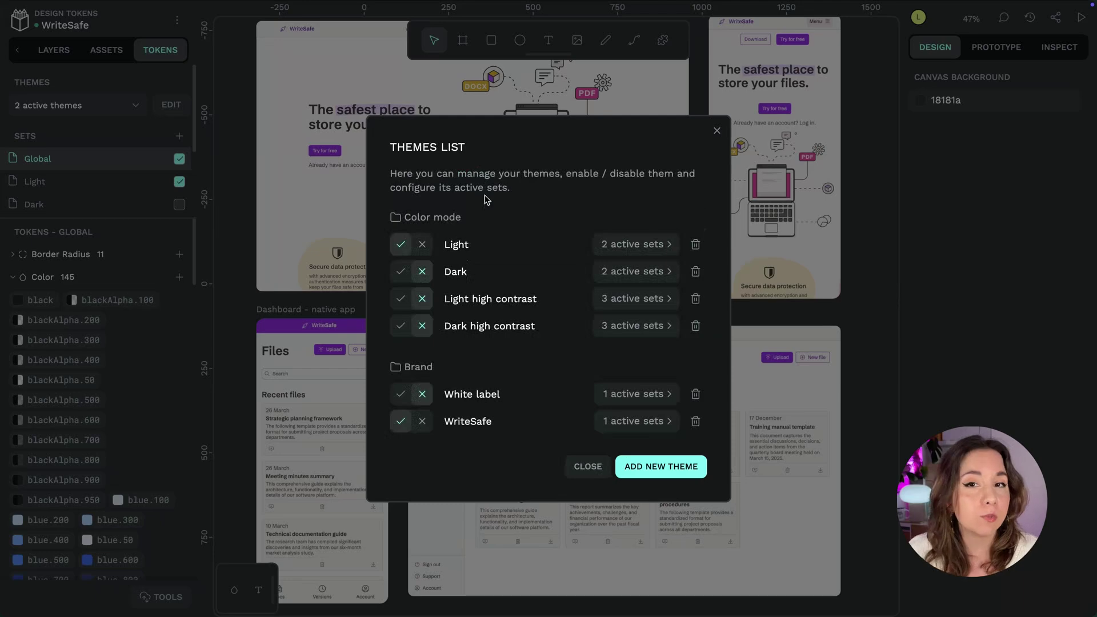
{"action": "left_click", "coordinate": [633, 267]}
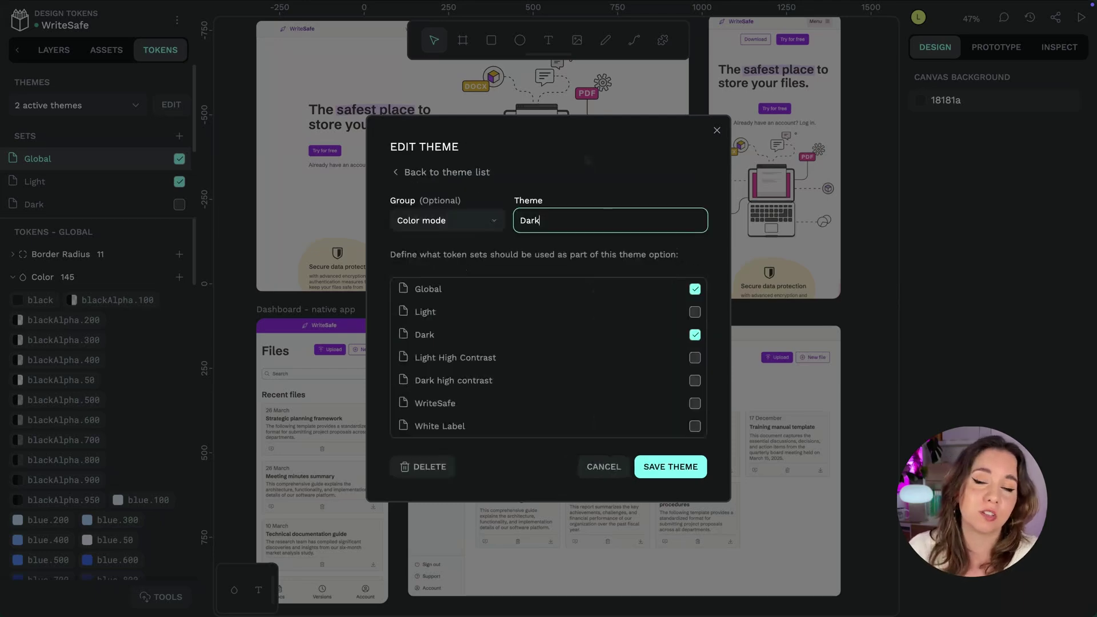
{"action": "left_click", "coordinate": [603, 466]}
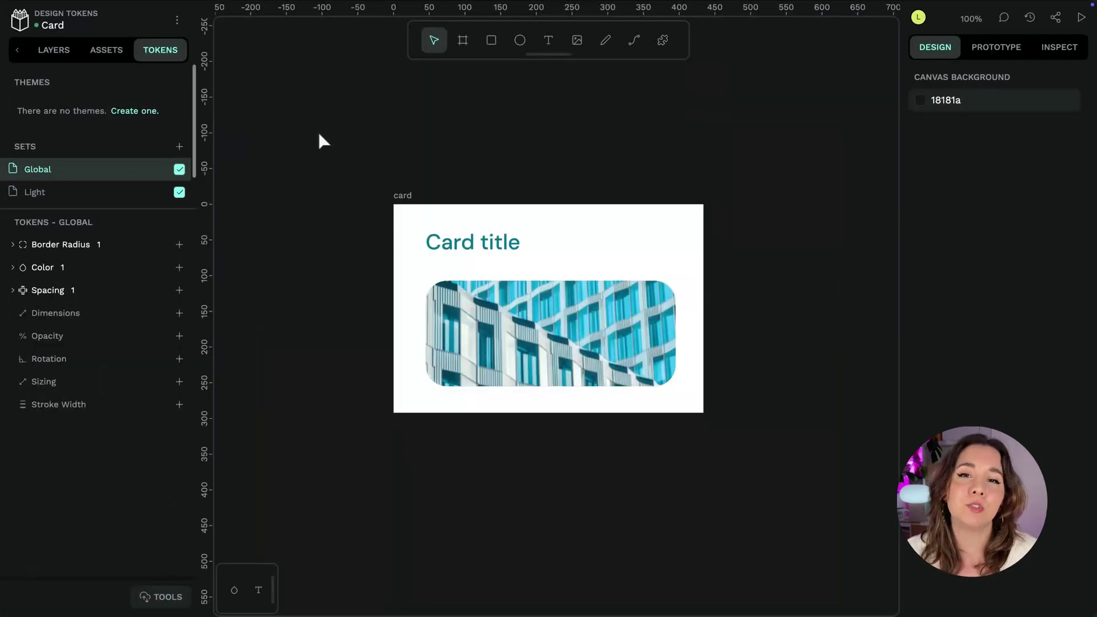
Create a Light theme for the Card file using the Global and Light token sets
{"action": "left_click", "coordinate": [148, 112]}
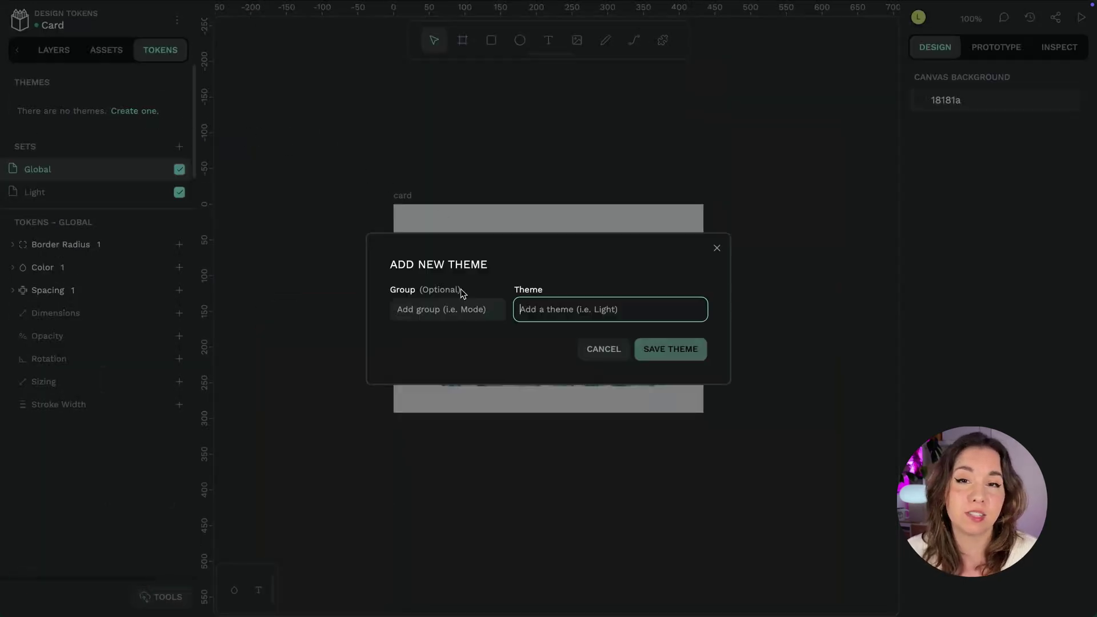
{"action": "type", "text": "Light"}
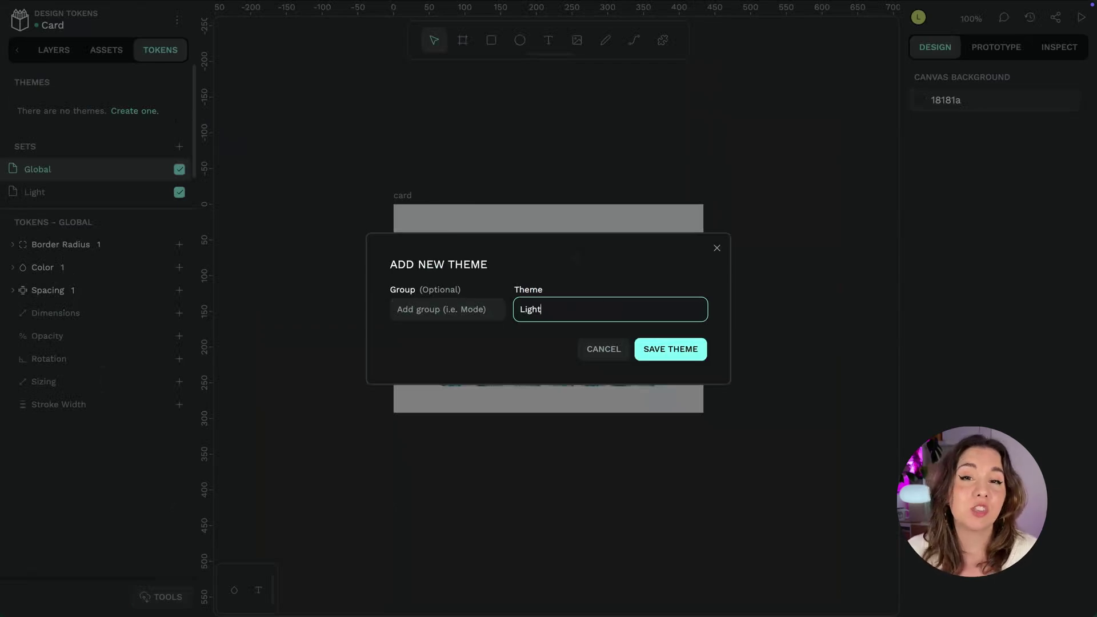
{"action": "left_click", "coordinate": [700, 350]}
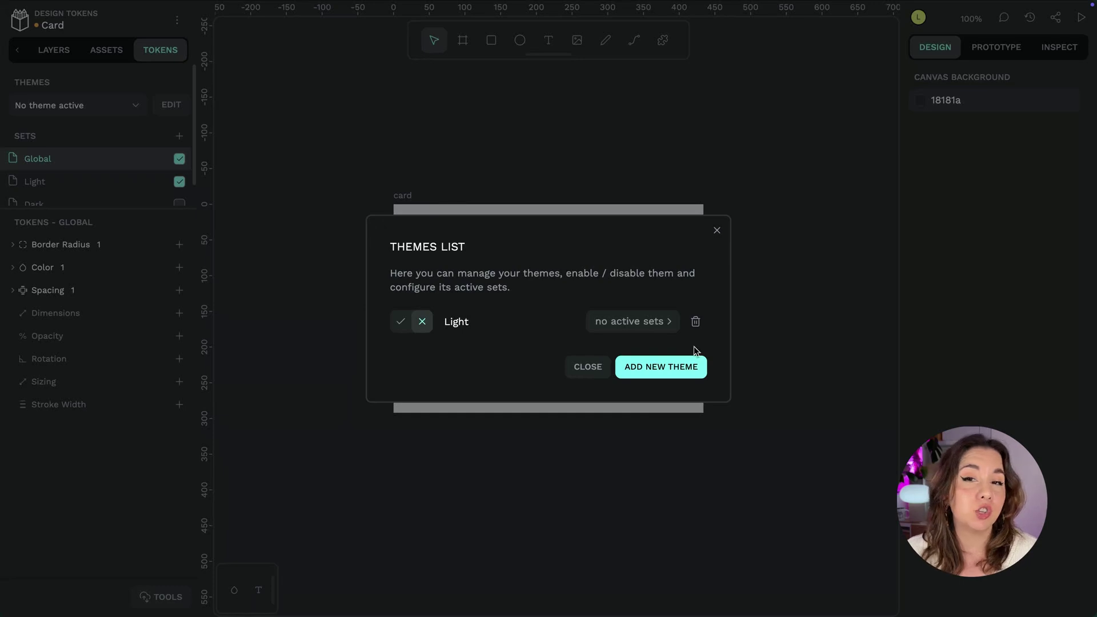
{"action": "left_click", "coordinate": [669, 322]}
{"action": "left_click", "coordinate": [695, 335]}
{"action": "left_click", "coordinate": [695, 358]}
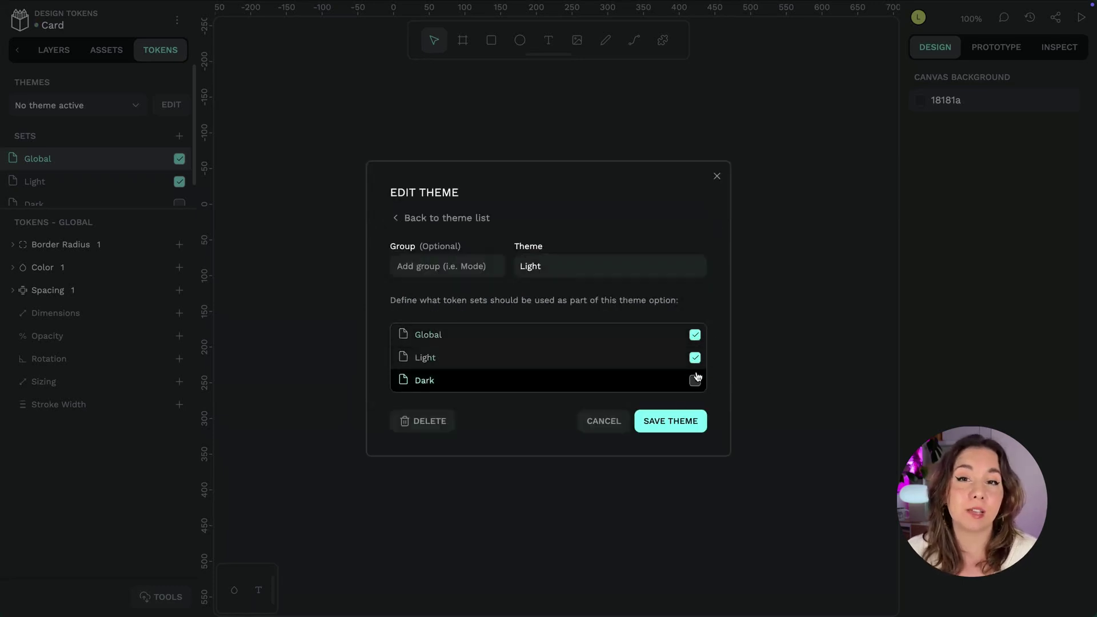
{"action": "left_click", "coordinate": [672, 421]}
Add a Dark theme using the Global and Dark token sets
{"action": "left_click", "coordinate": [623, 368]}
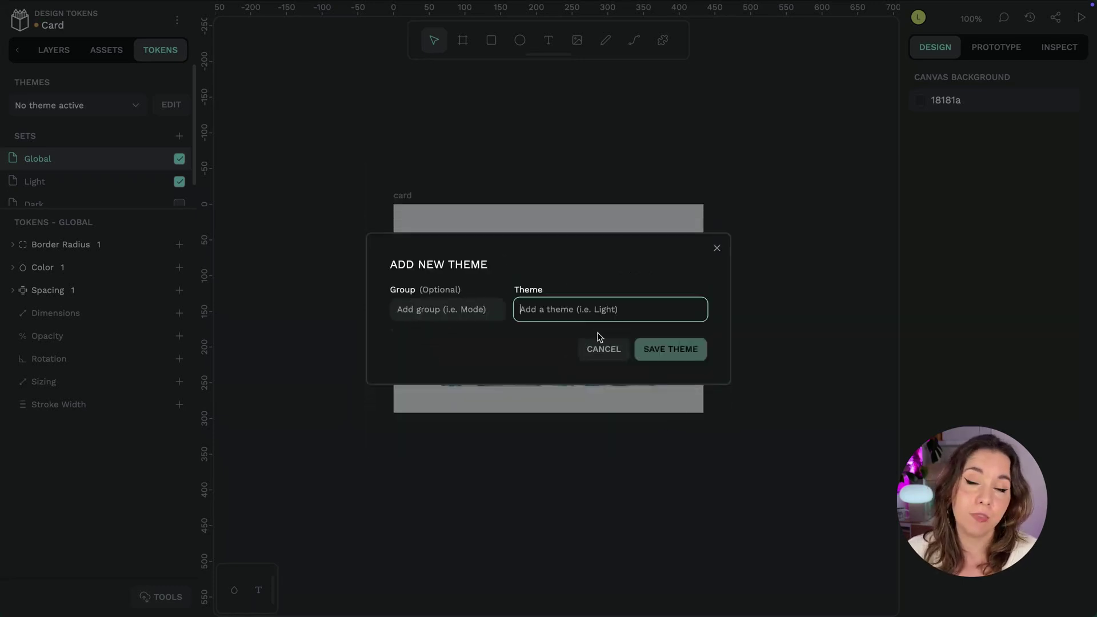
{"action": "type", "text": "Dark"}
{"action": "left_click", "coordinate": [671, 349]}
{"action": "left_click", "coordinate": [661, 337]}
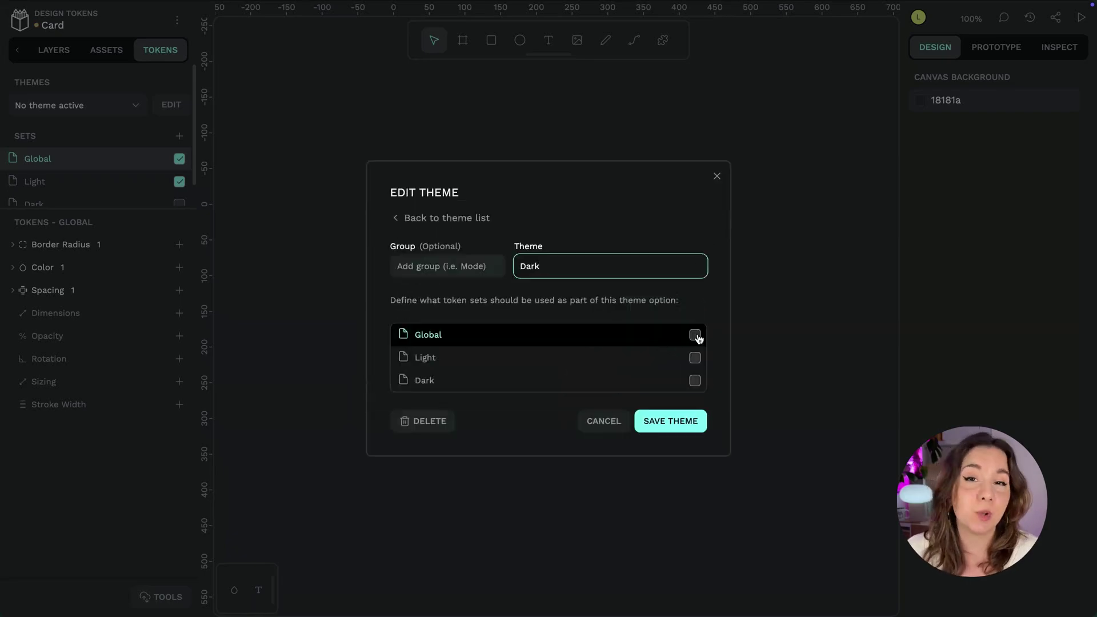
{"action": "left_click", "coordinate": [695, 335]}
{"action": "left_click", "coordinate": [695, 381]}
{"action": "left_click", "coordinate": [691, 426]}
{"action": "left_click", "coordinate": [588, 380]}
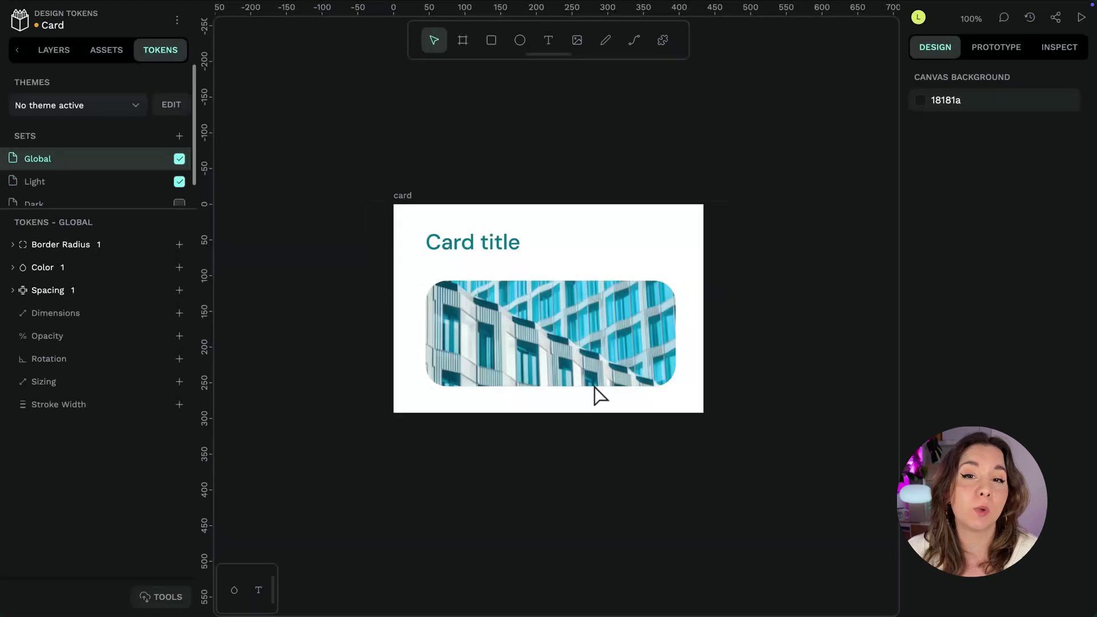
Switch the card between Light and Dark themes, ending on Light, then return to WriteSafe
{"action": "left_click", "coordinate": [87, 112]}
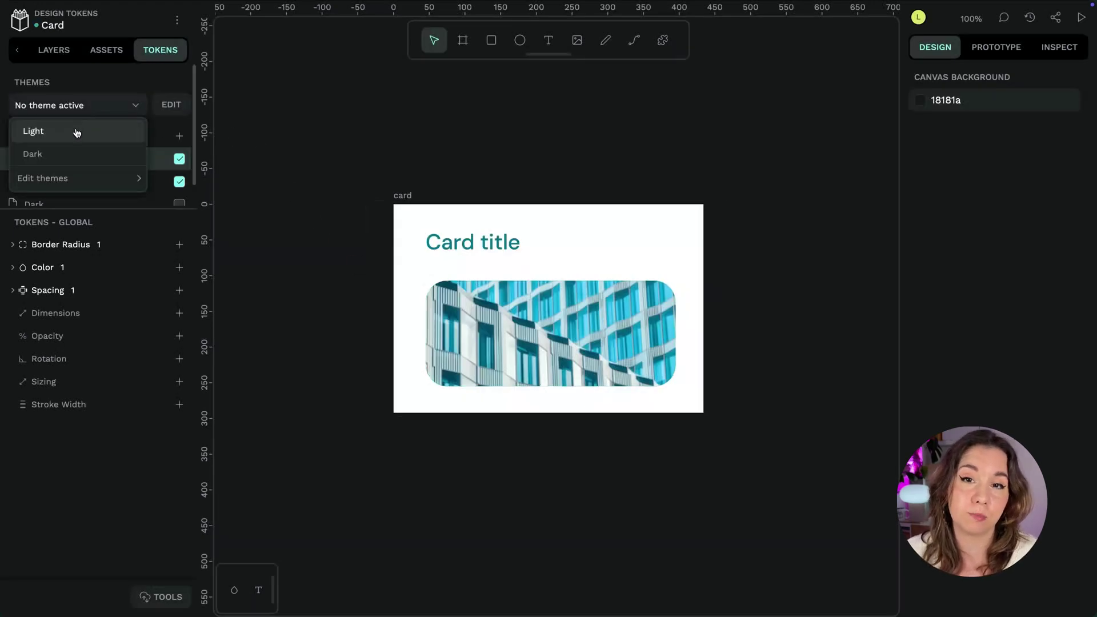
{"action": "left_click", "coordinate": [73, 131]}
{"action": "left_click", "coordinate": [73, 113]}
{"action": "left_click", "coordinate": [64, 152]}
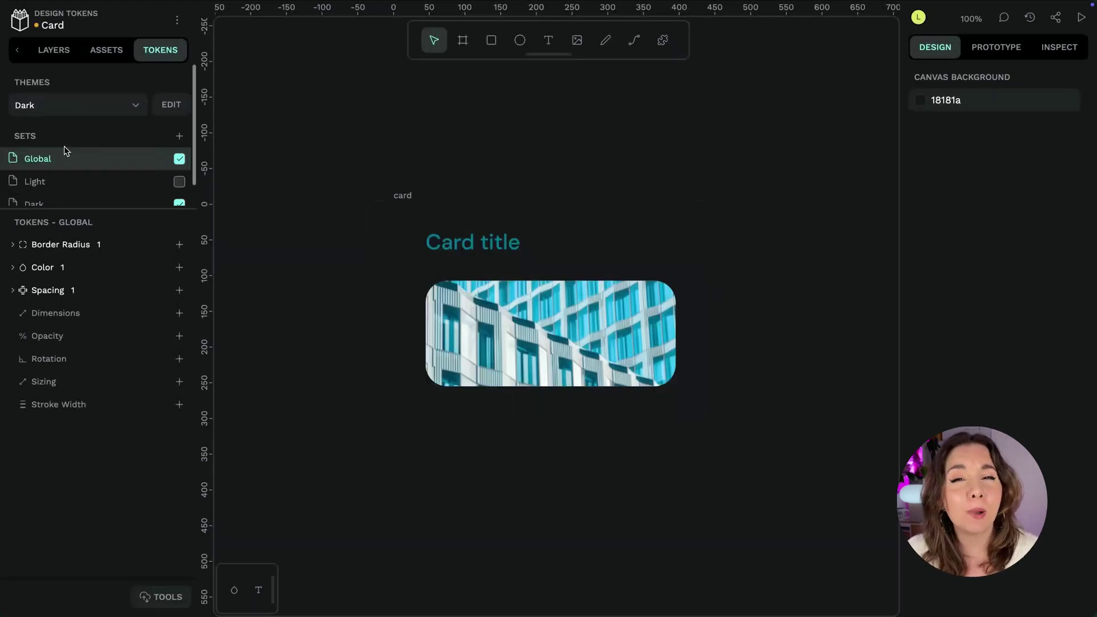
{"action": "left_click", "coordinate": [62, 108]}
{"action": "left_click", "coordinate": [66, 135]}
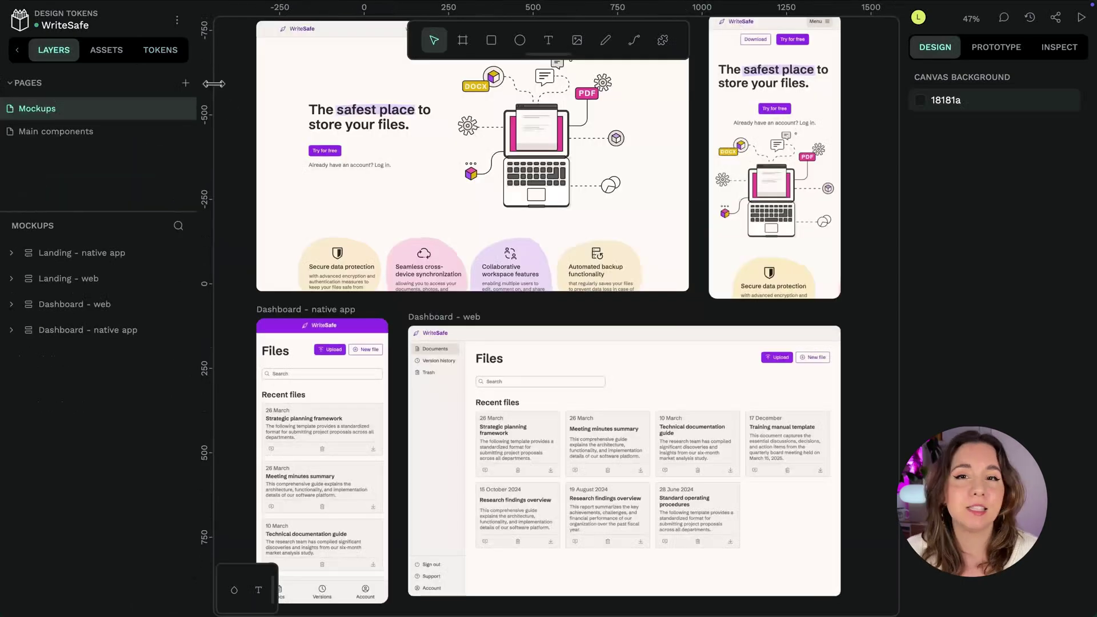
{"action": "left_click", "coordinate": [160, 49]}
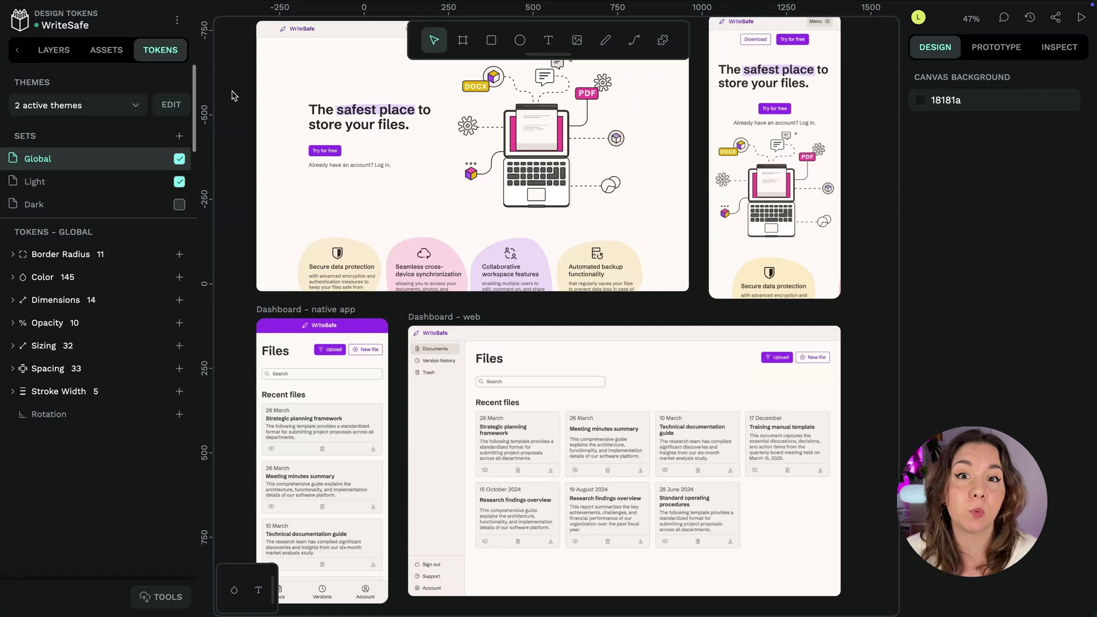
Switch WriteSafe to Dark mode, apply the White label brand, then return to Light mode
{"action": "left_click", "coordinate": [171, 106]}
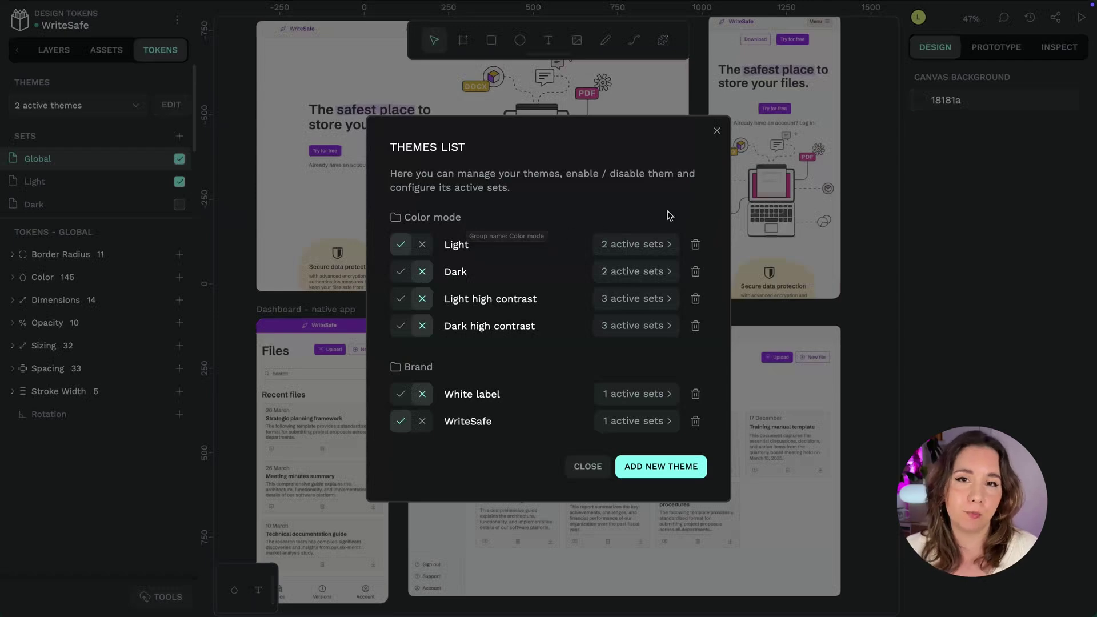
{"action": "left_click", "coordinate": [587, 467]}
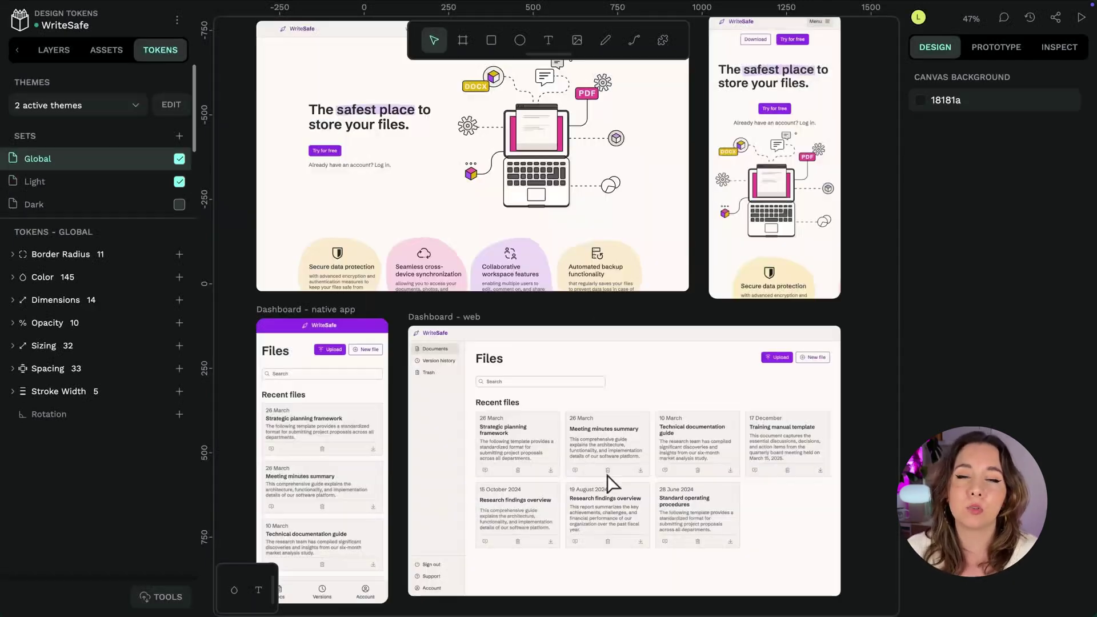
{"action": "left_click", "coordinate": [77, 105]}
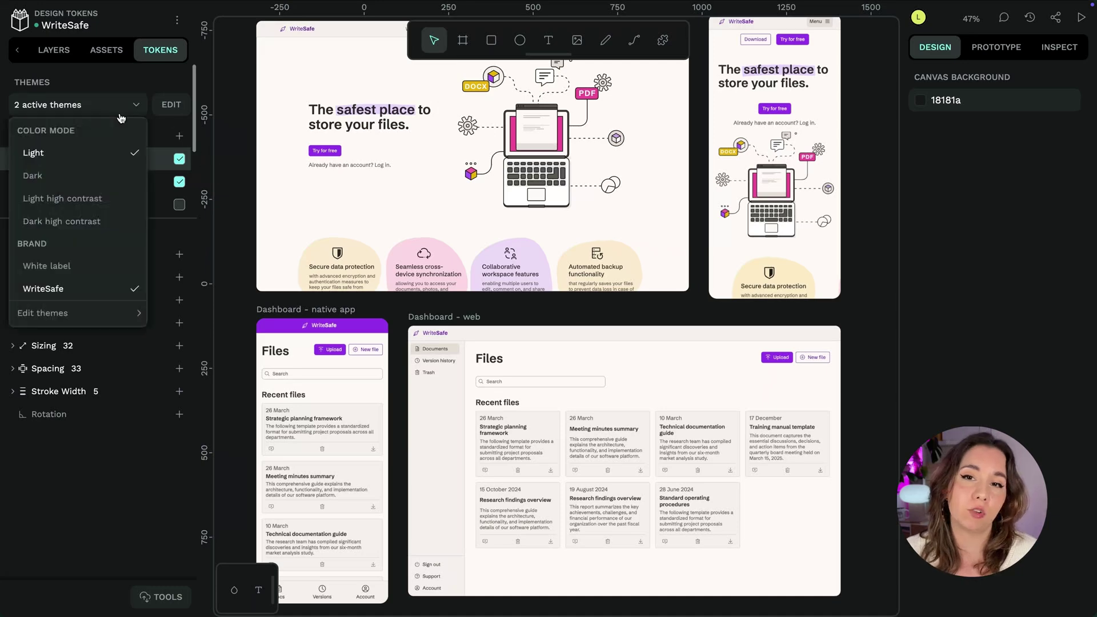
{"action": "left_click", "coordinate": [89, 178]}
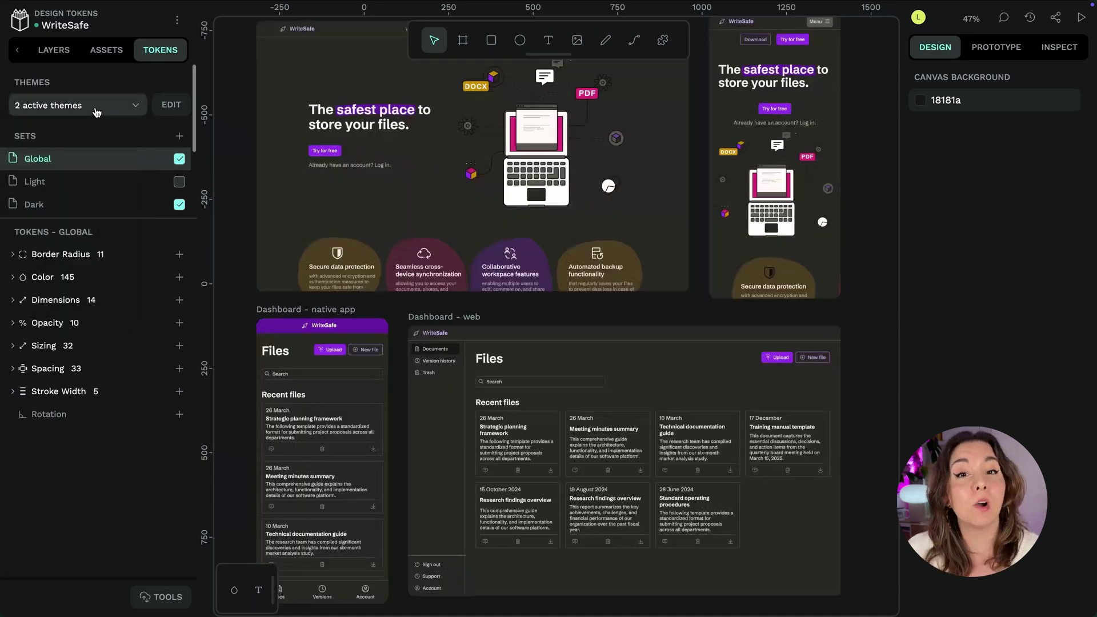
{"action": "left_click", "coordinate": [96, 112]}
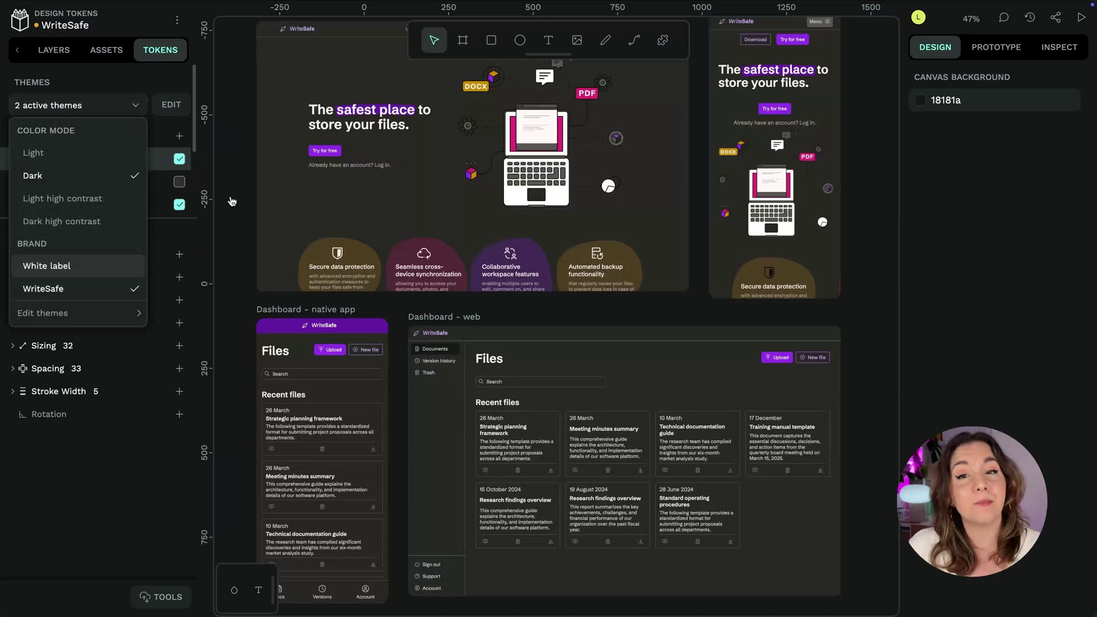
{"action": "key", "text": "Return"}
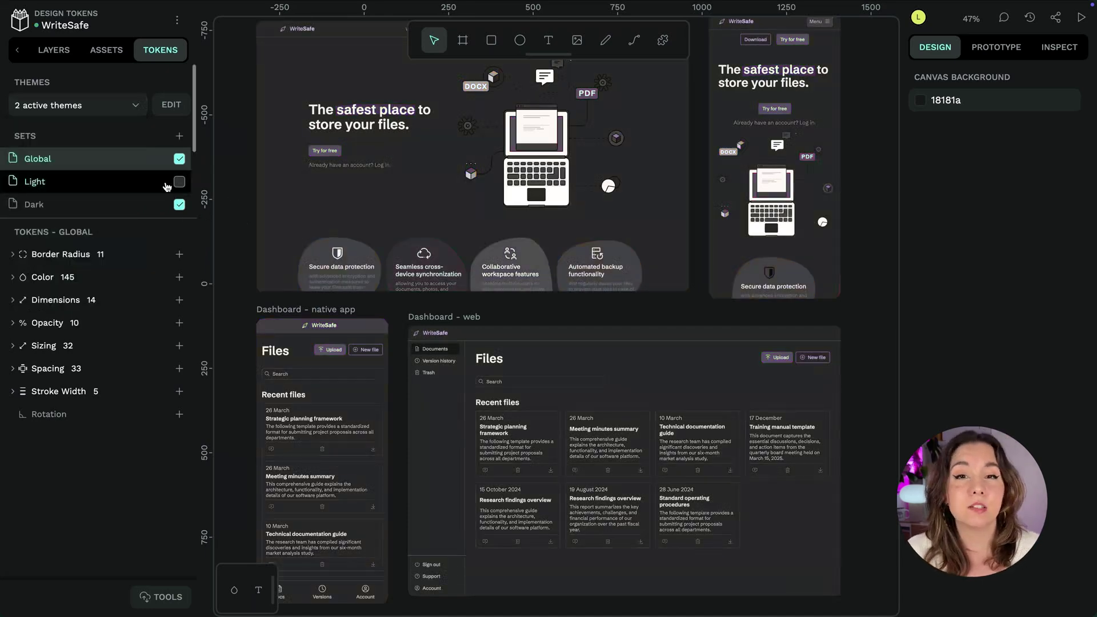
{"action": "left_click", "coordinate": [92, 105]}
{"action": "left_click", "coordinate": [93, 149]}
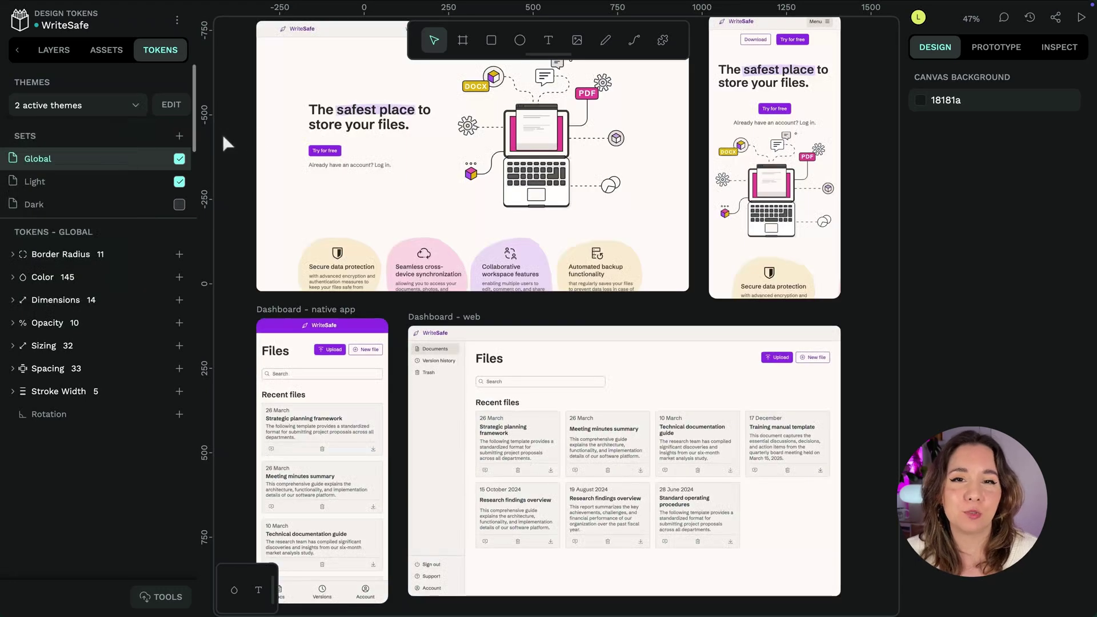
Edit the Light set's layerBase.highlight colour token, showing its {accent.200} alias value
{"action": "left_click", "coordinate": [377, 113]}
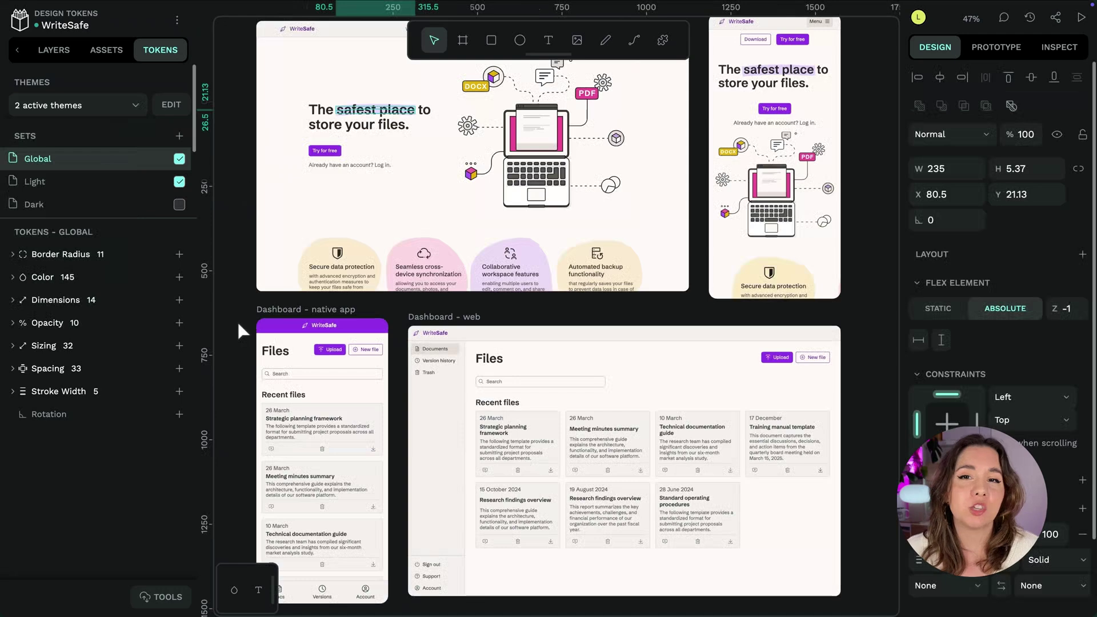
{"action": "left_click", "coordinate": [137, 183]}
{"action": "left_click", "coordinate": [46, 254]}
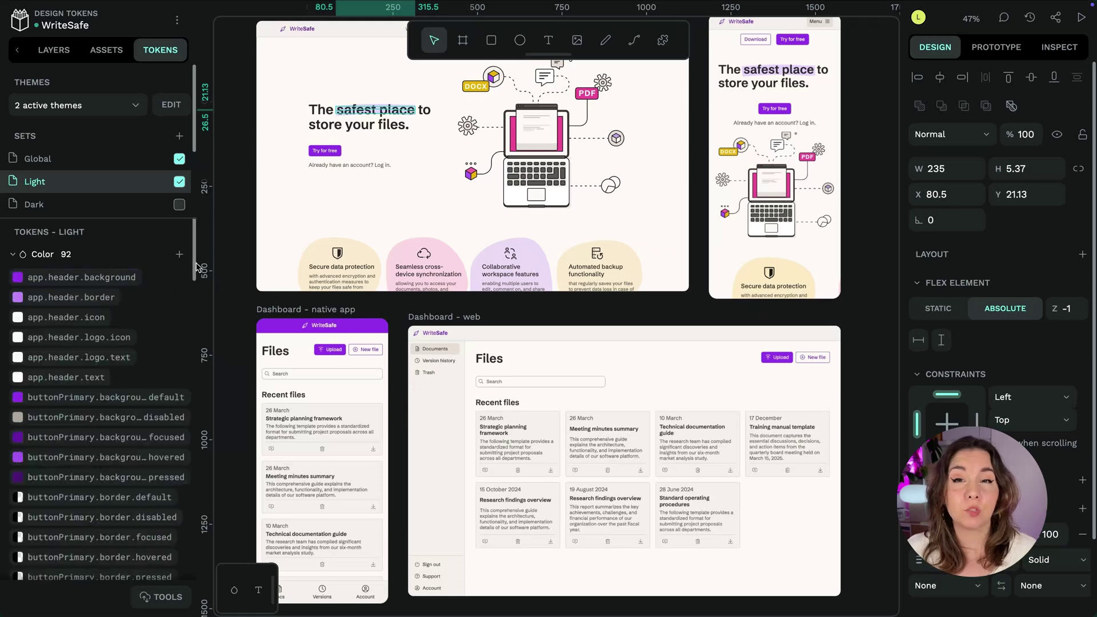
{"action": "left_click_drag", "start_coordinate": [199, 268], "coordinate": [183, 387]}
{"action": "scroll", "coordinate": [183, 388], "scroll_direction": "down", "scroll_amount": 15}
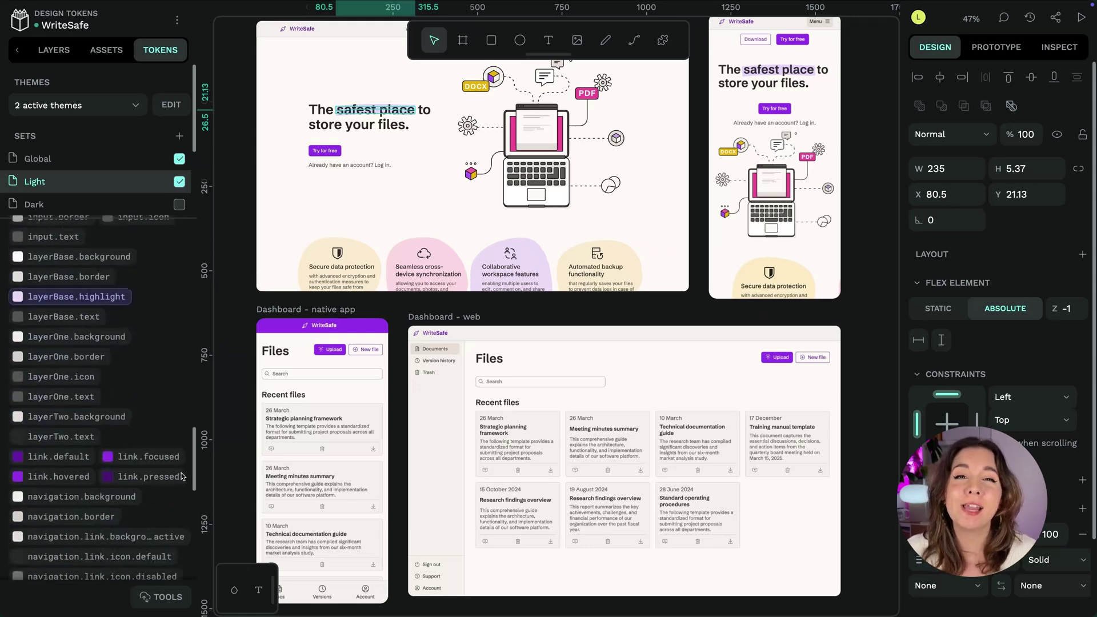
{"action": "right_click", "coordinate": [118, 300]}
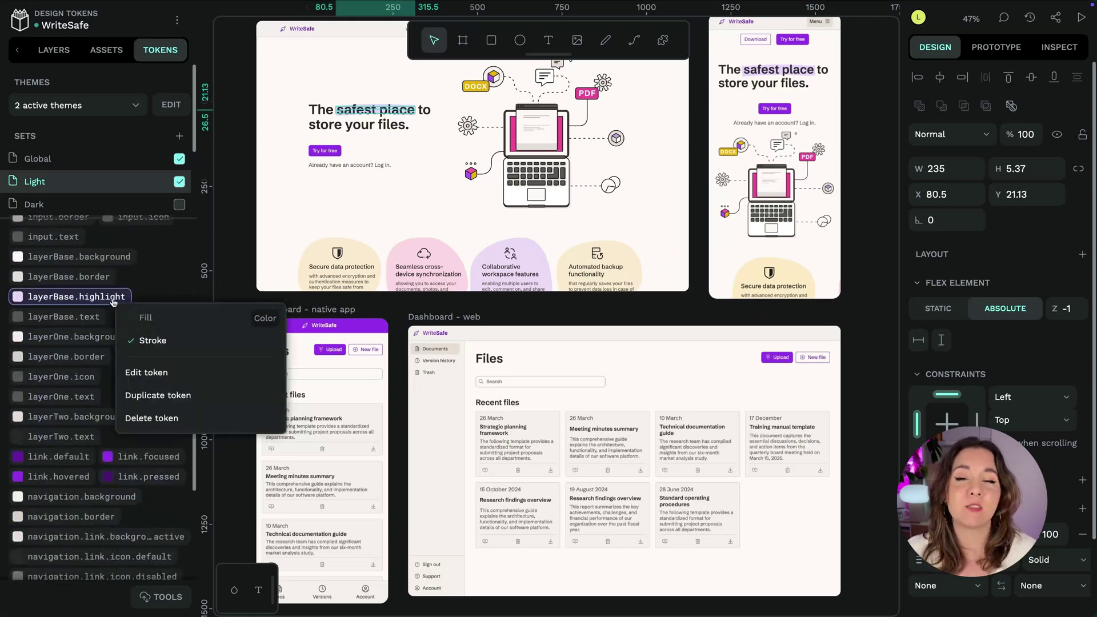
{"action": "left_click", "coordinate": [183, 384]}
{"action": "left_click_drag", "start_coordinate": [327, 463], "coordinate": [284, 460]}
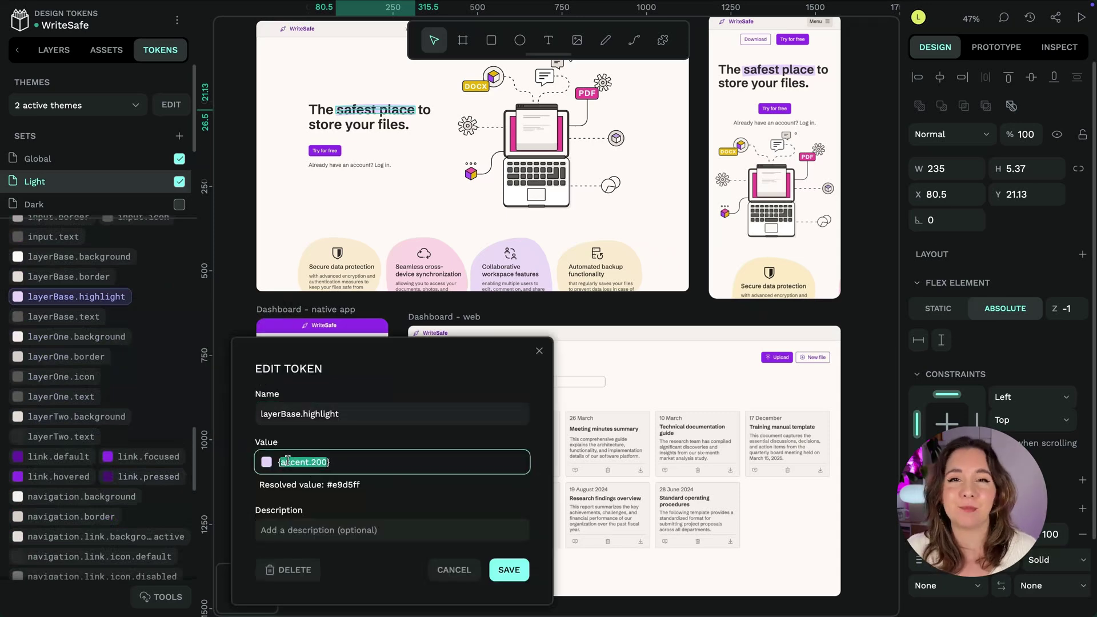